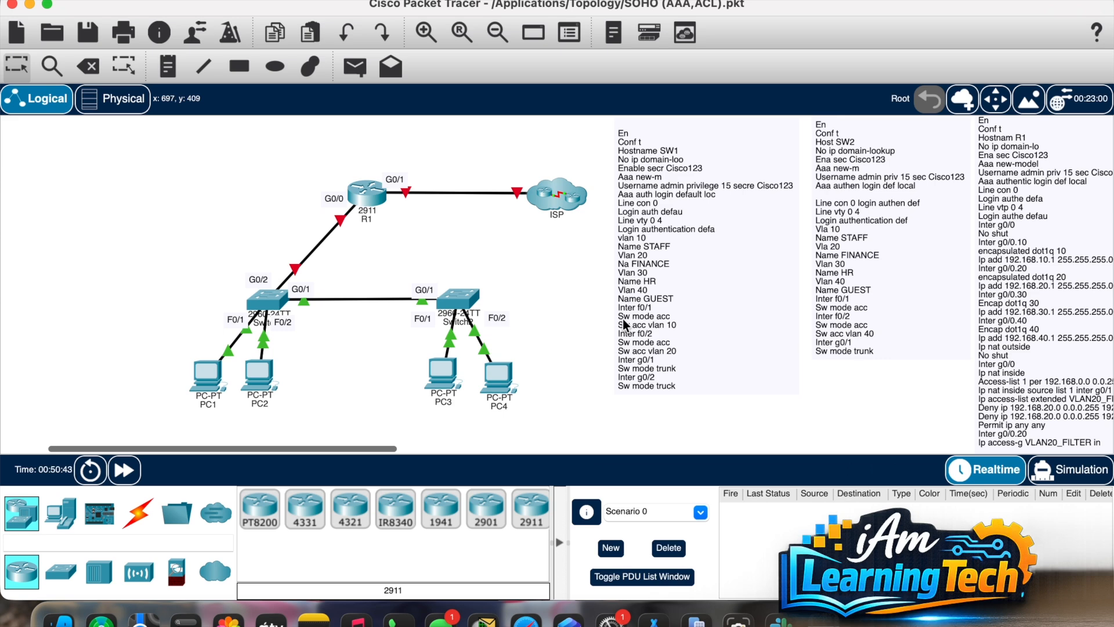
Step: Open Switch1's console and enter privileged mode with 'en'
{"action": "scroll", "coordinate": [768, 315], "scroll_direction": "right", "scroll_amount": 5}
{"action": "scroll", "coordinate": [768, 315], "scroll_direction": "up", "scroll_amount": 2}
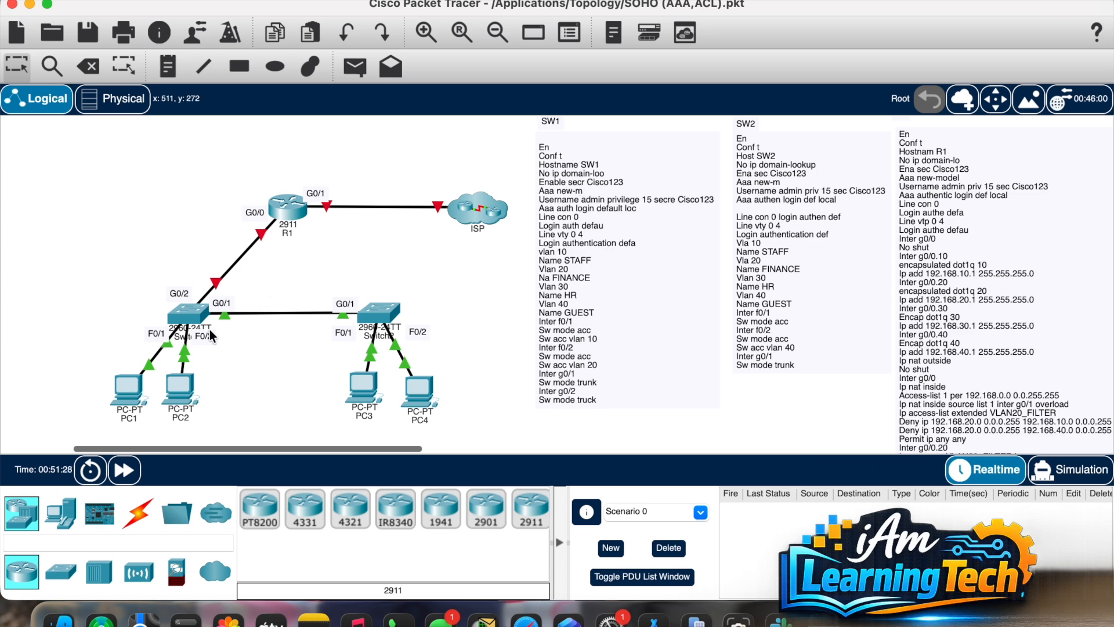
{"action": "left_click", "coordinate": [180, 316]}
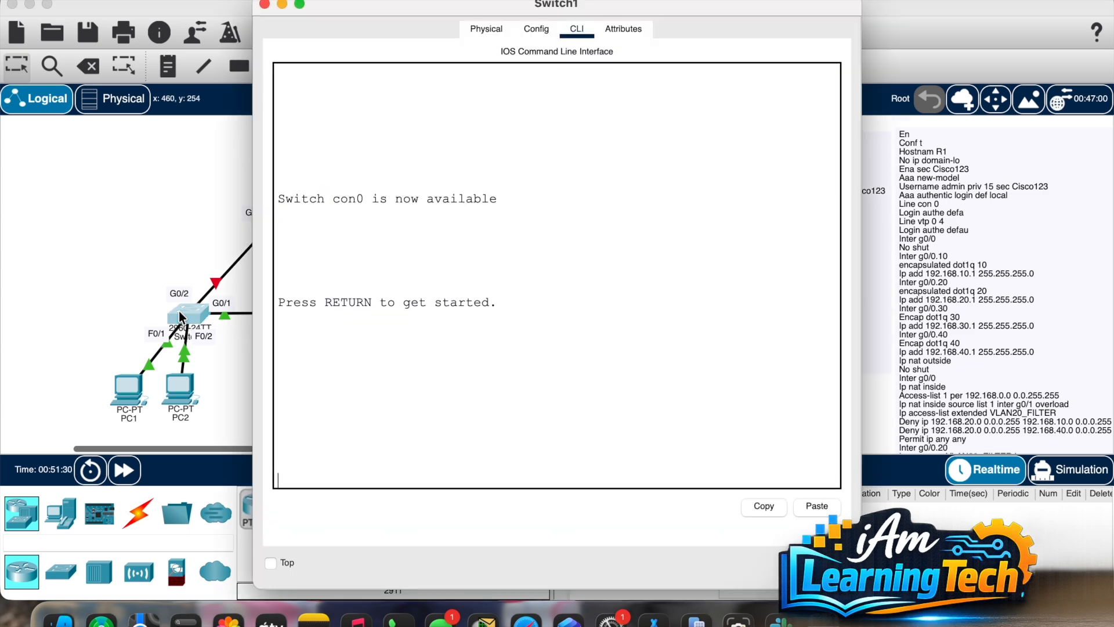
{"action": "key", "text": "Return"}
{"action": "key", "text": "Return"}
{"action": "type", "text": "en"}
{"action": "key", "text": "Return"}
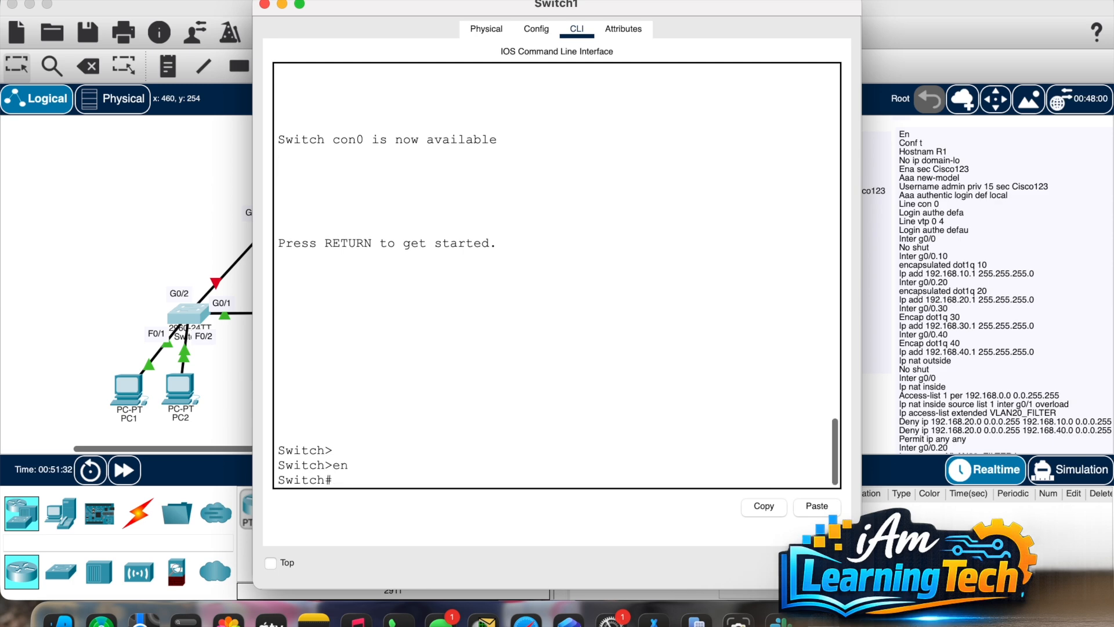
Step: Submit the mistyped 'eix' at the Switch# prompt and close Switch1's window
{"action": "type", "text": "eix"}
{"action": "key", "text": "Return"}
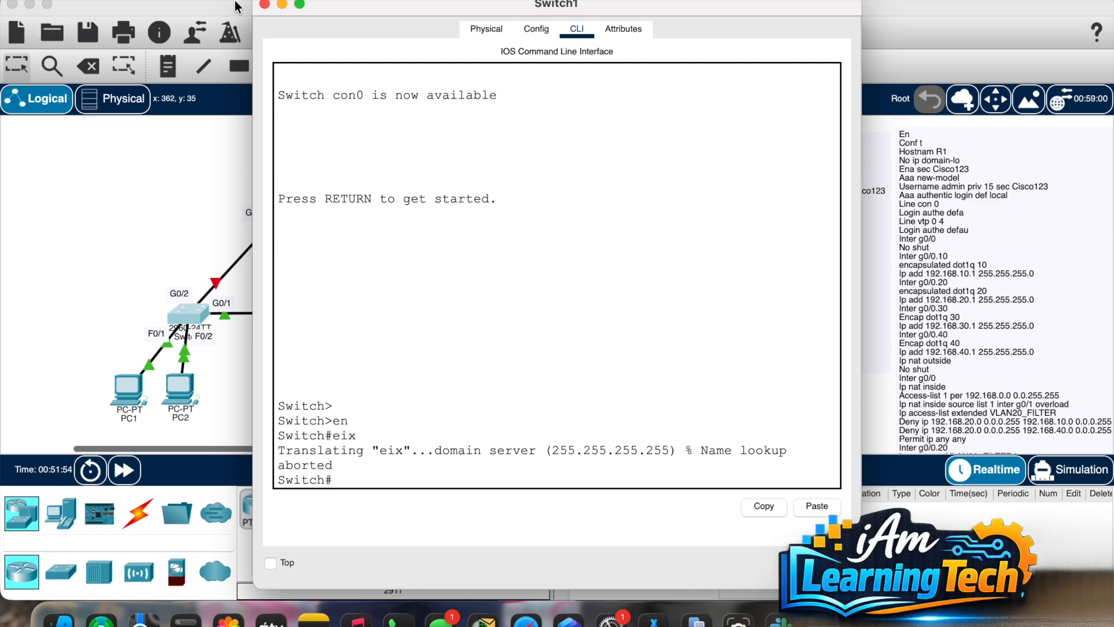
{"action": "left_click", "coordinate": [283, 5]}
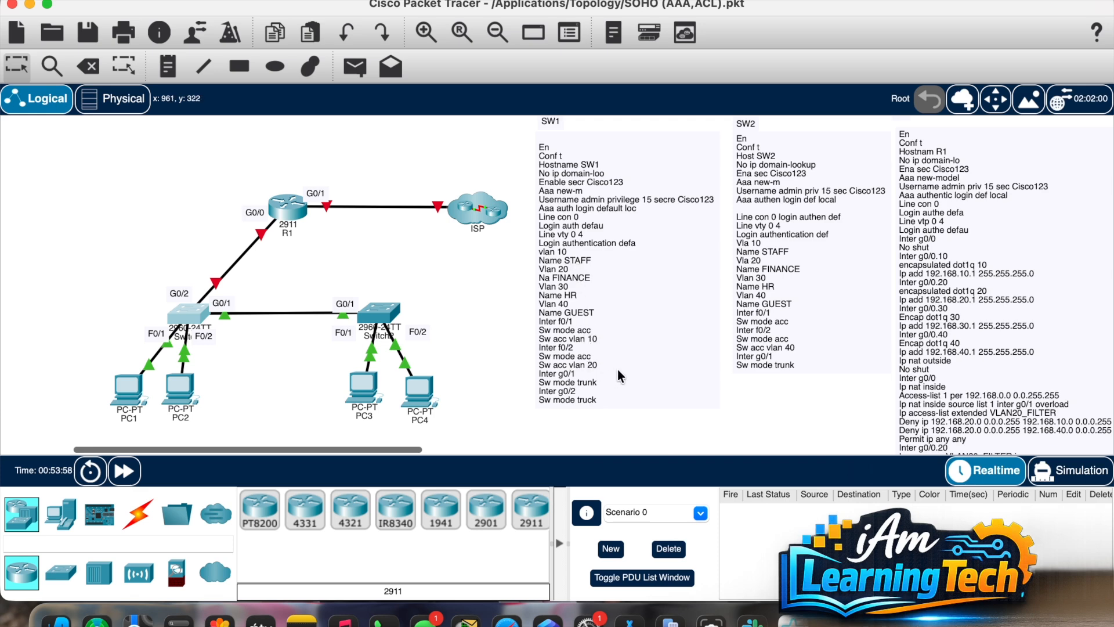
{"action": "scroll", "coordinate": [814, 306], "scroll_direction": "right", "scroll_amount": 5}
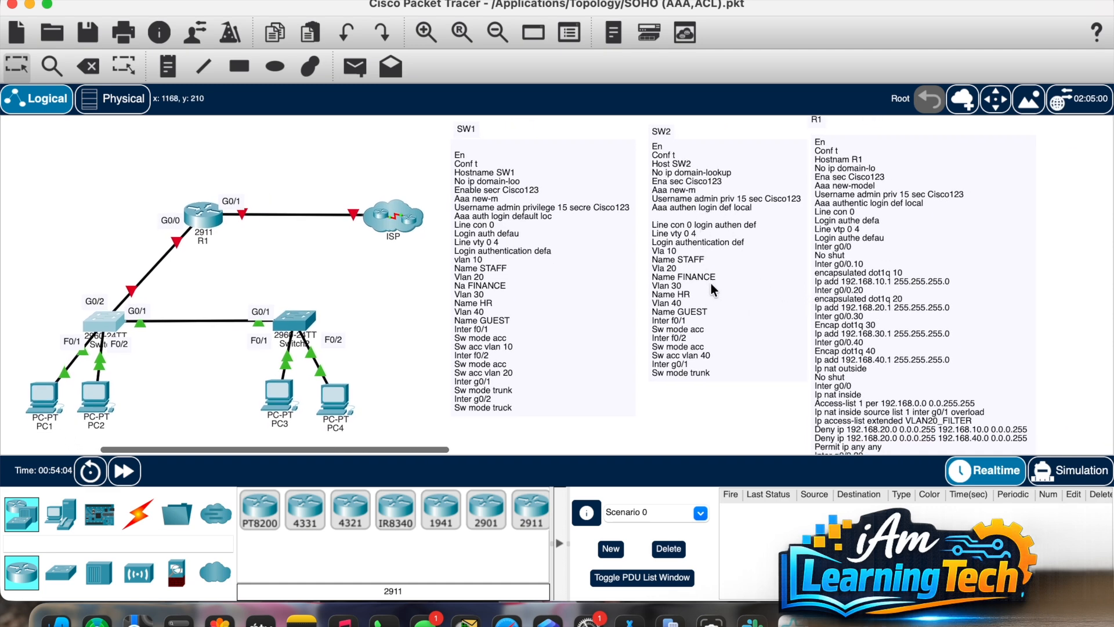
{"action": "scroll", "coordinate": [713, 290], "scroll_direction": "right", "scroll_amount": 4}
{"action": "scroll", "coordinate": [715, 292], "scroll_direction": "right", "scroll_amount": 7}
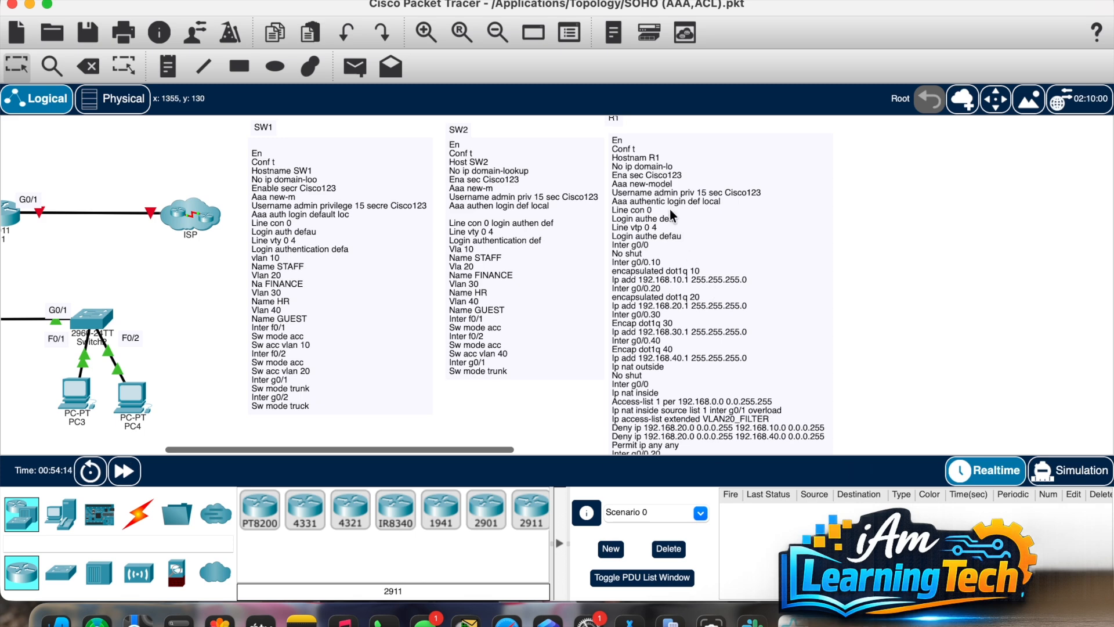
{"action": "scroll", "coordinate": [670, 216], "scroll_direction": "down", "scroll_amount": 4}
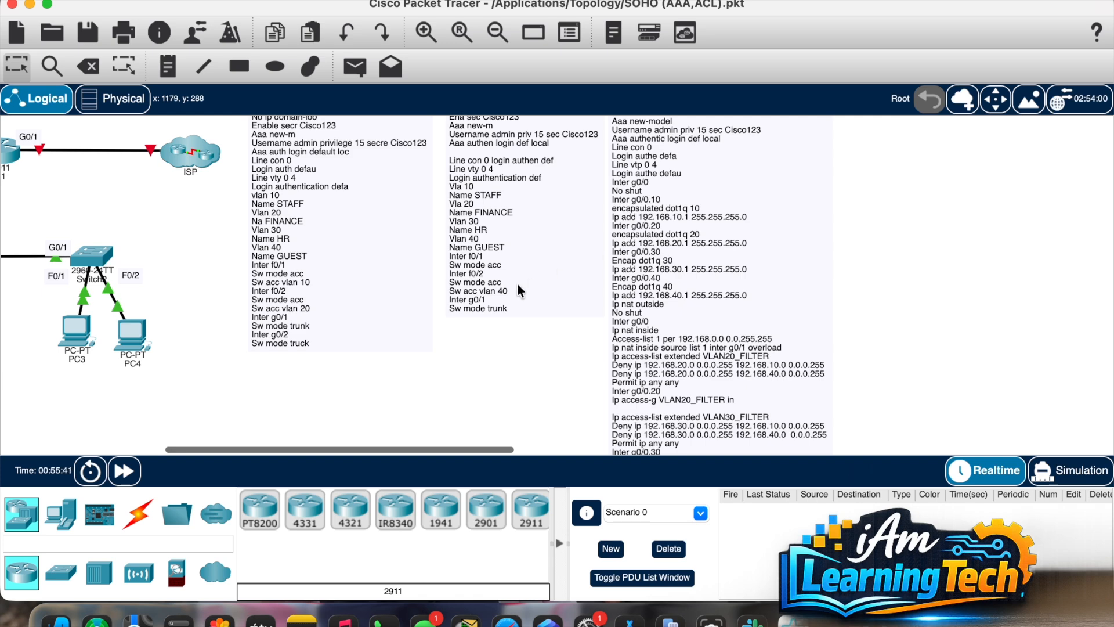
{"action": "scroll", "coordinate": [518, 284], "scroll_direction": "left", "scroll_amount": 5}
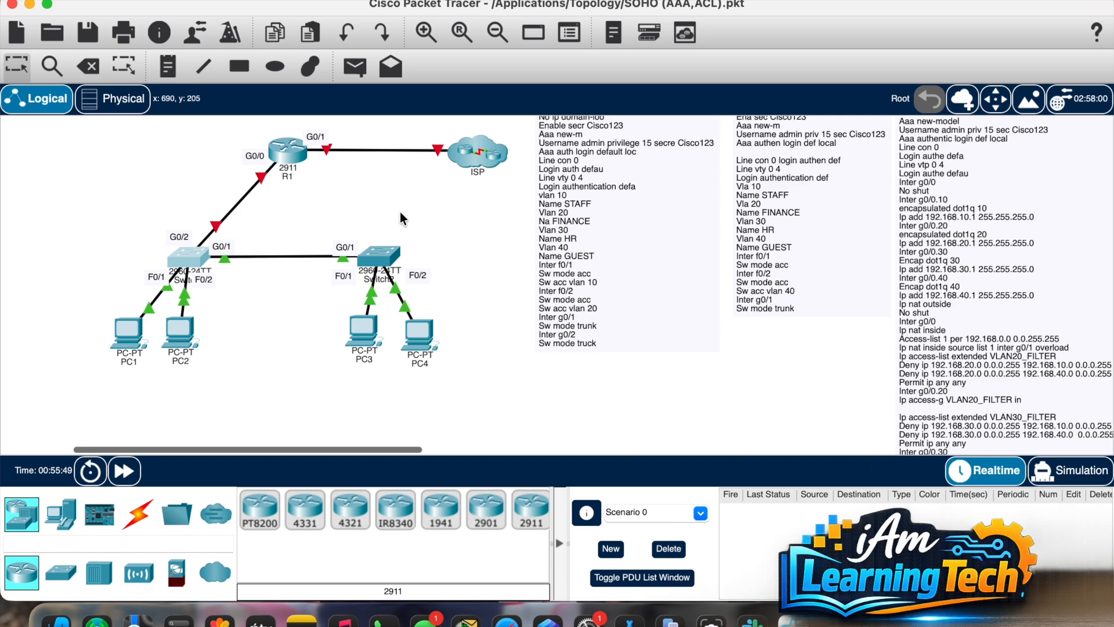
{"action": "scroll", "coordinate": [765, 290], "scroll_direction": "right", "scroll_amount": 5}
{"action": "scroll", "coordinate": [764, 290], "scroll_direction": "right", "scroll_amount": 2}
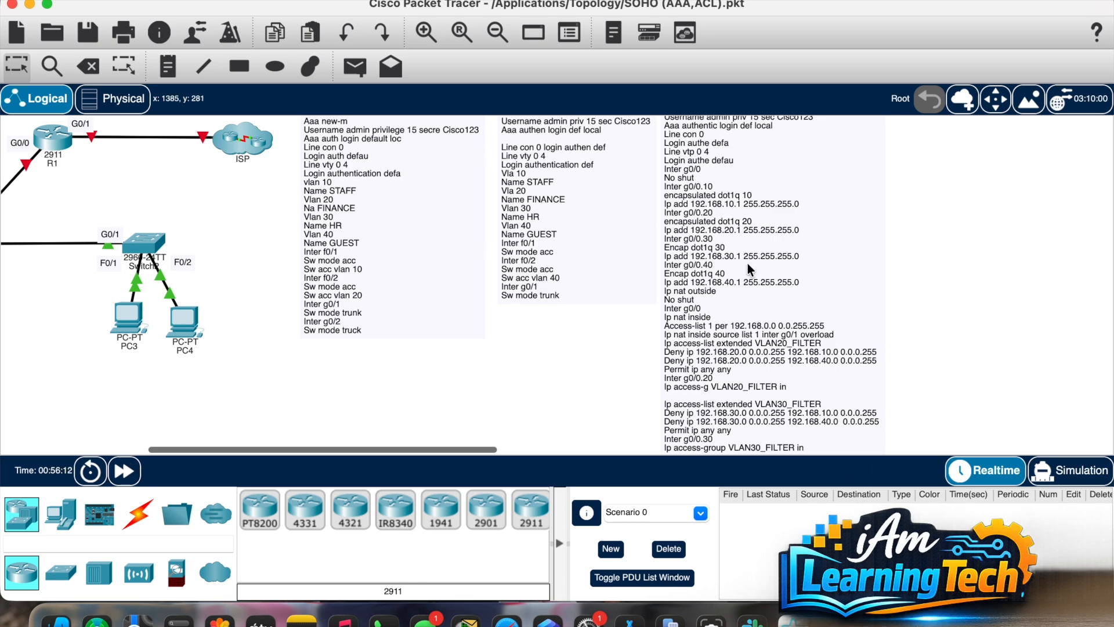
{"action": "scroll", "coordinate": [733, 231], "scroll_direction": "up", "scroll_amount": 2}
{"action": "scroll", "coordinate": [733, 231], "scroll_direction": "down", "scroll_amount": 5}
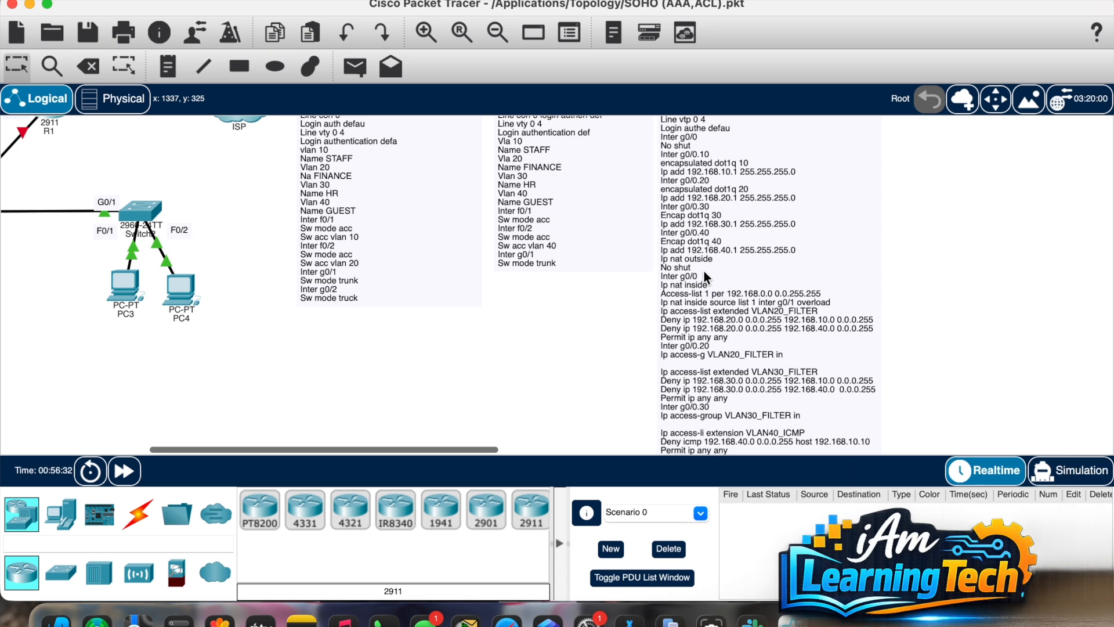
{"action": "scroll", "coordinate": [705, 271], "scroll_direction": "down", "scroll_amount": 2}
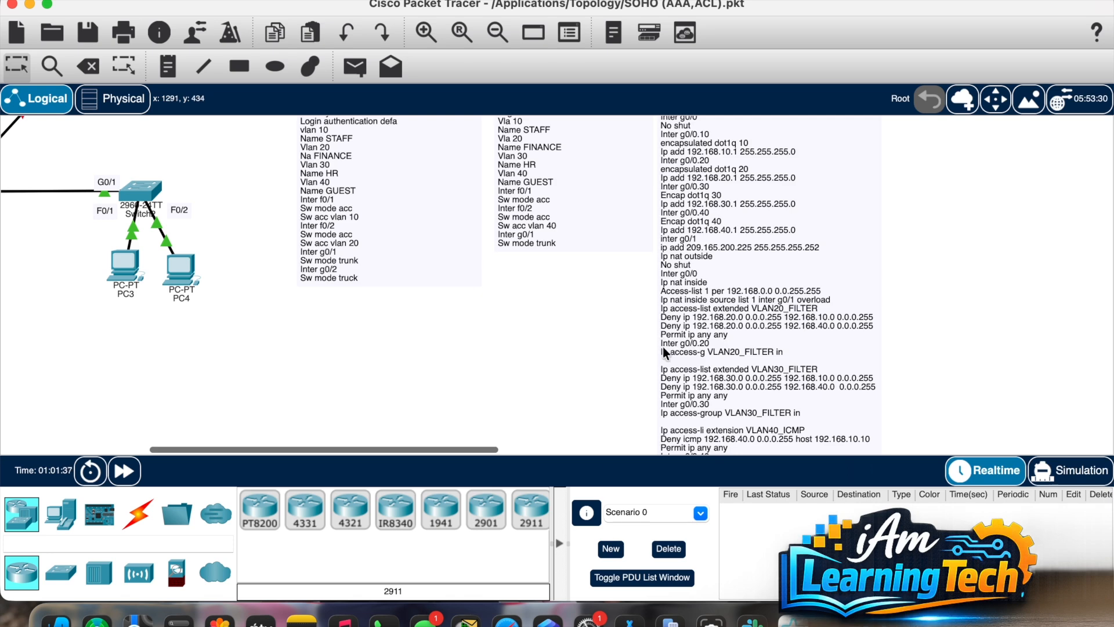
{"action": "scroll", "coordinate": [662, 346], "scroll_direction": "down", "scroll_amount": 2}
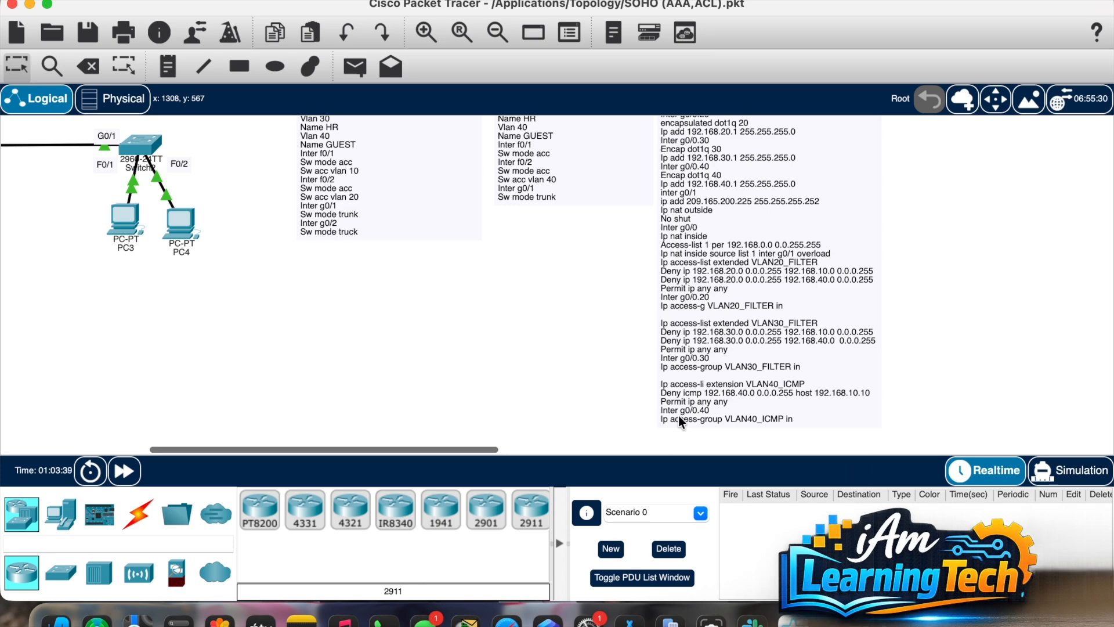
{"action": "scroll", "coordinate": [496, 366], "scroll_direction": "up", "scroll_amount": 5}
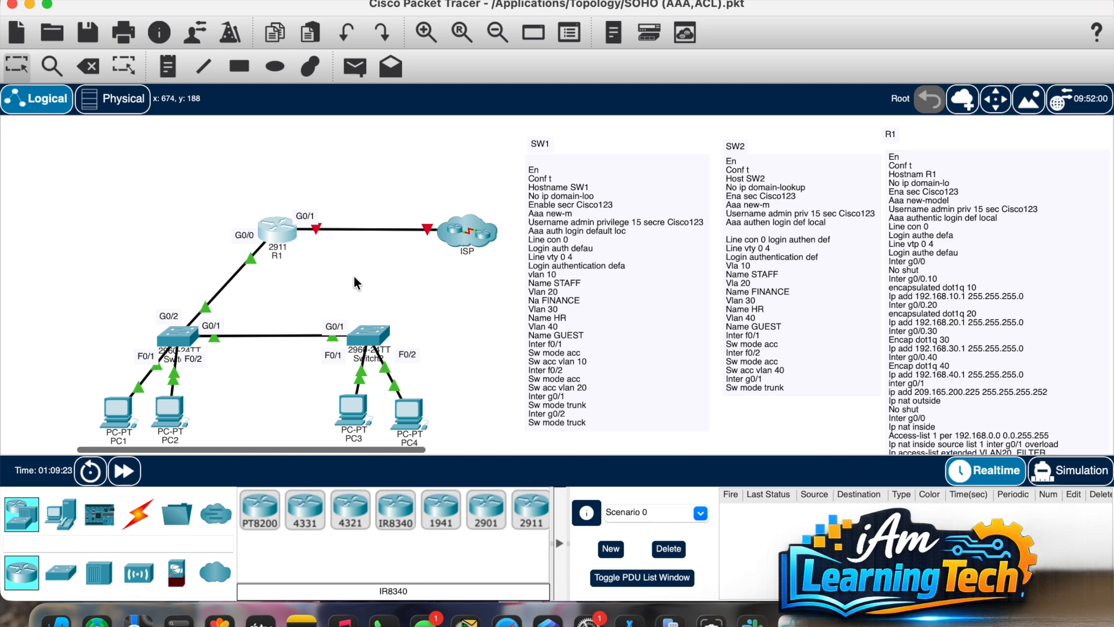
{"action": "double_click", "coordinate": [276, 235]}
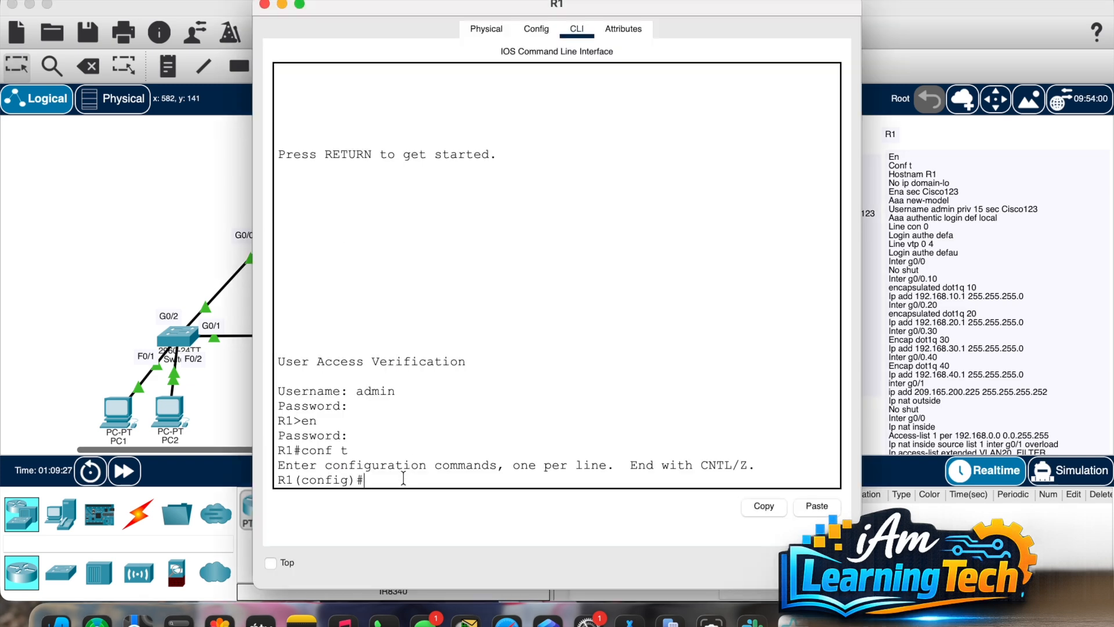
Step: List R1's access lists with 'do sh acc', then close R1's window
{"action": "type", "text": "od sh acc"}
{"action": "key", "text": "Return"}
{"action": "type", "text": "do "}
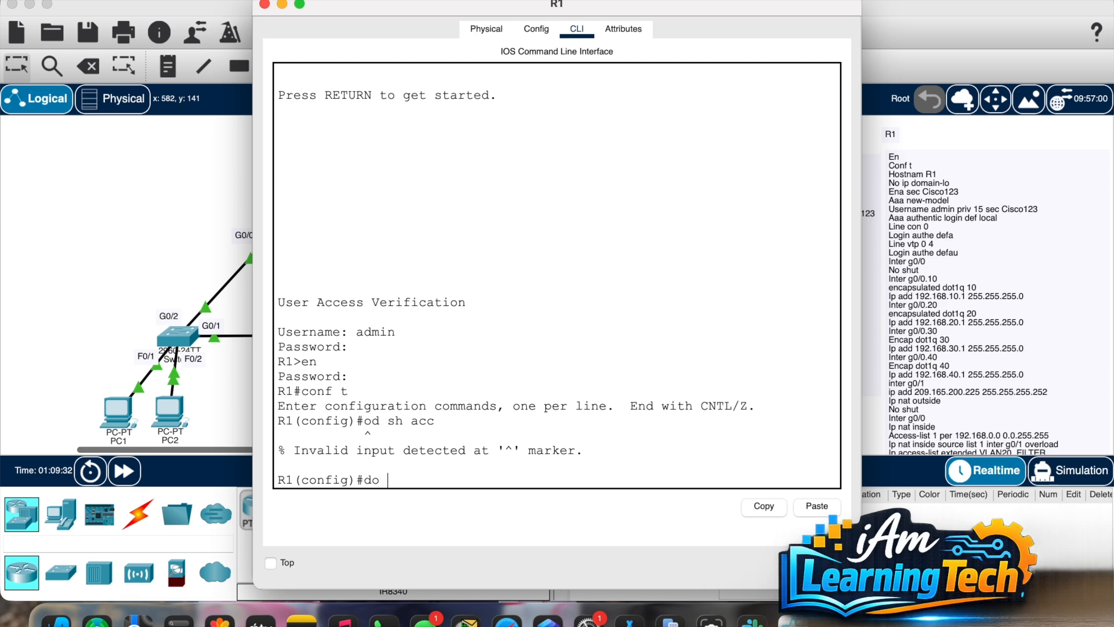
{"action": "type", "text": "sh acc"}
{"action": "key", "text": "Return"}
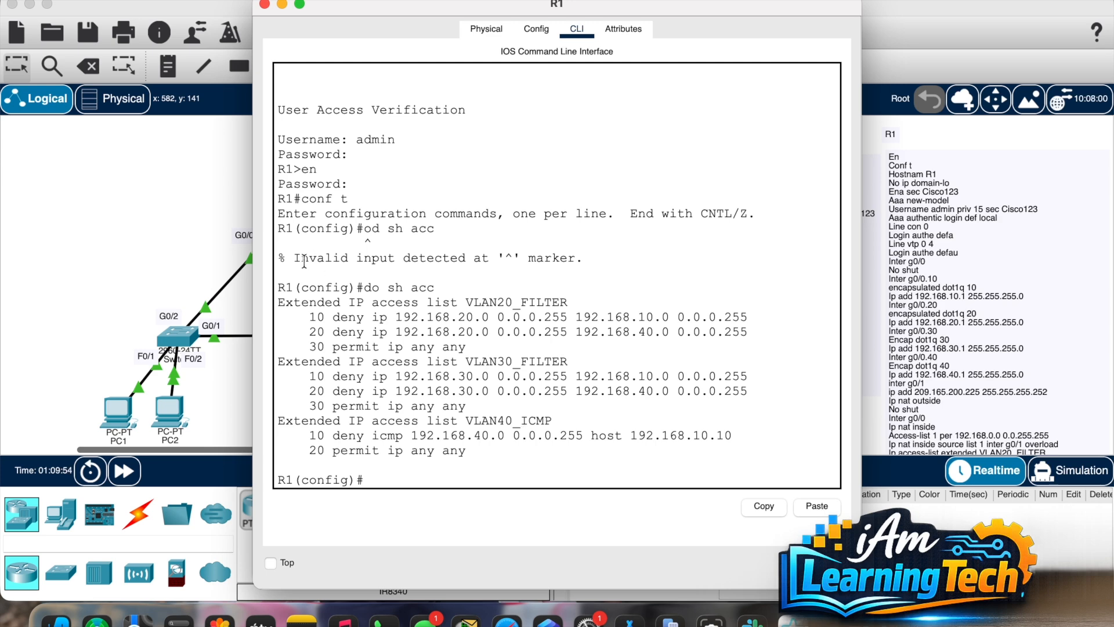
{"action": "left_click", "coordinate": [177, 242]}
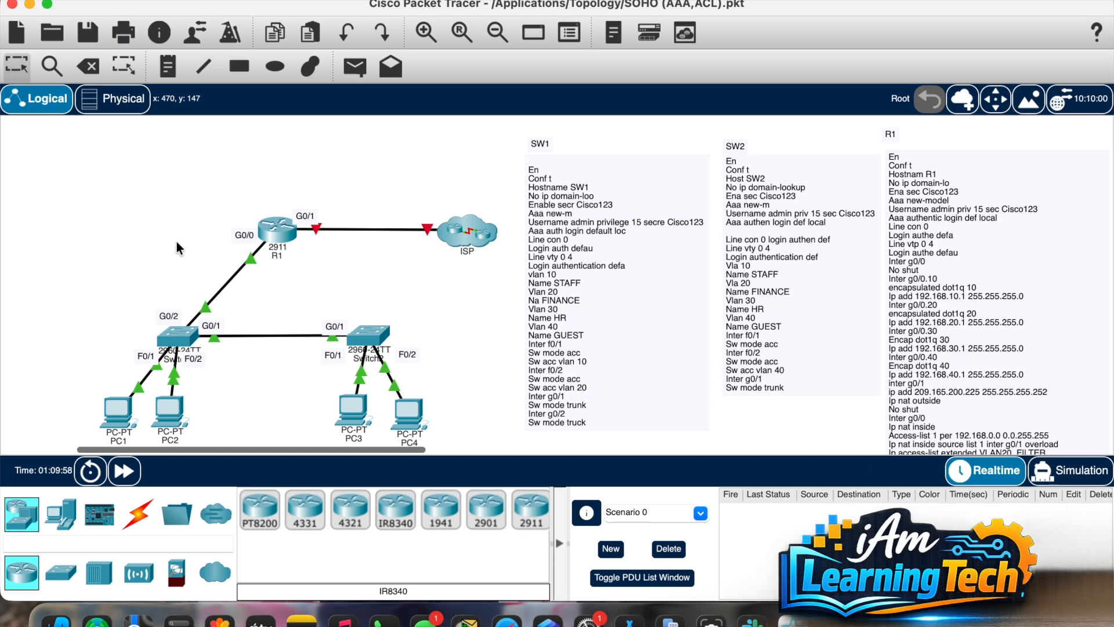
Step: Add a Laptop-PT at the upper left of the topology
{"action": "left_click", "coordinate": [57, 528]}
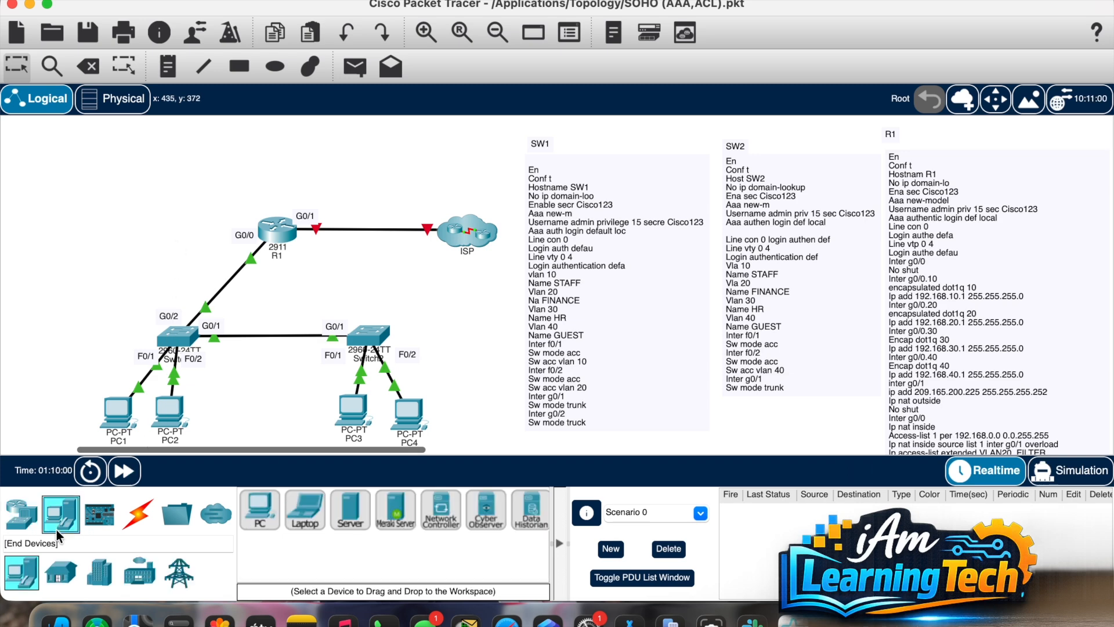
{"action": "left_click", "coordinate": [304, 511]}
{"action": "left_click", "coordinate": [112, 229]}
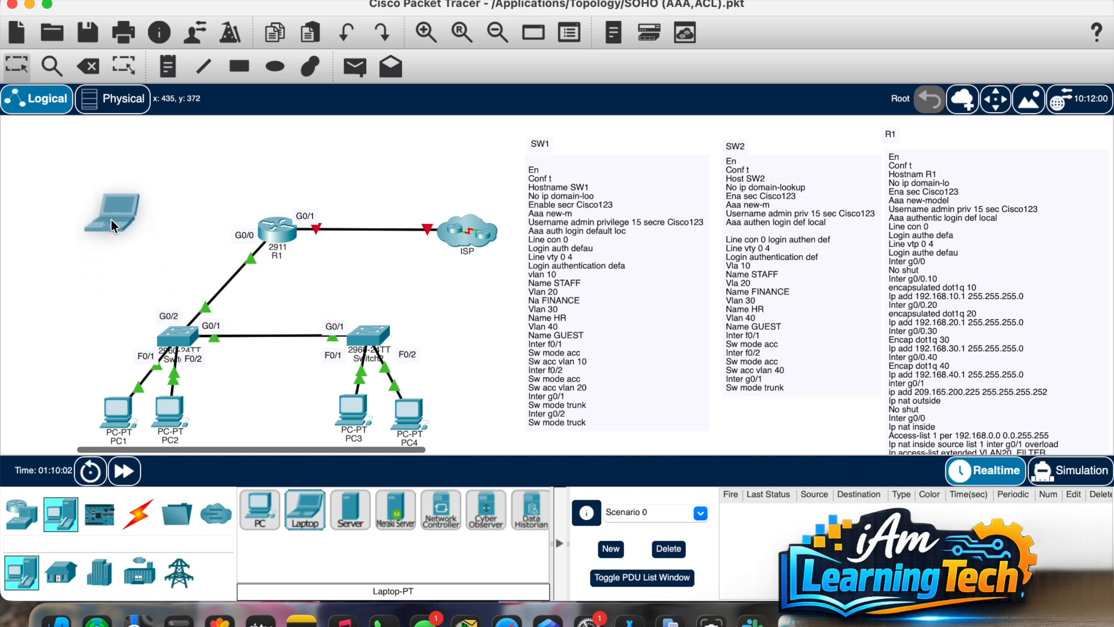
Step: Console-cable Laptop0's RS 232 port to R1's Console port and open Laptop0
{"action": "left_click", "coordinate": [133, 528]}
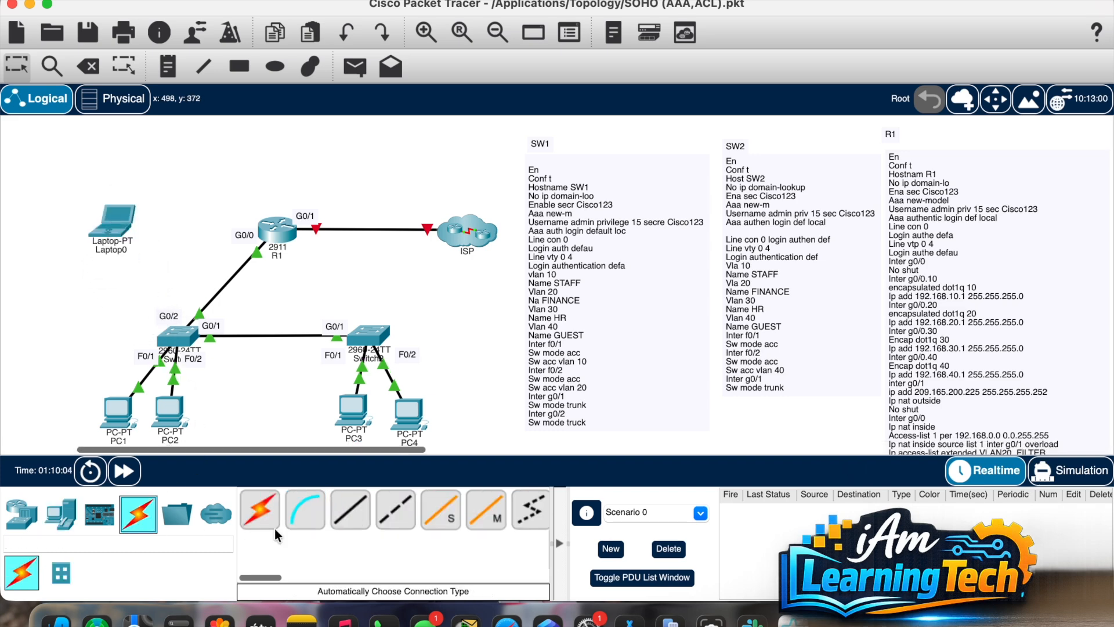
{"action": "left_click", "coordinate": [309, 530]}
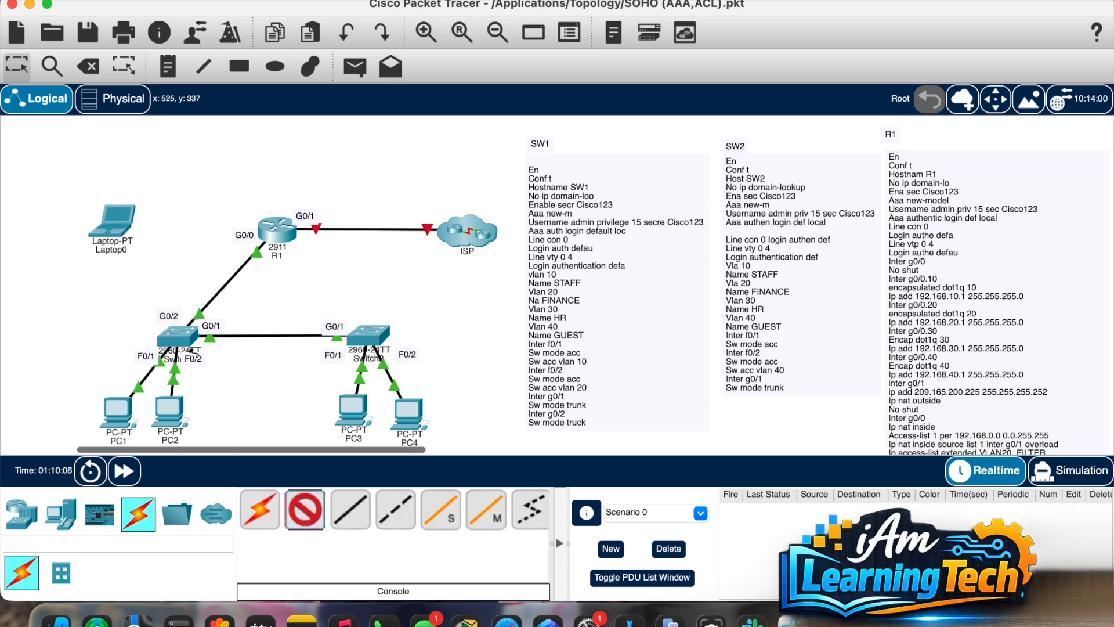
{"action": "left_click", "coordinate": [116, 223]}
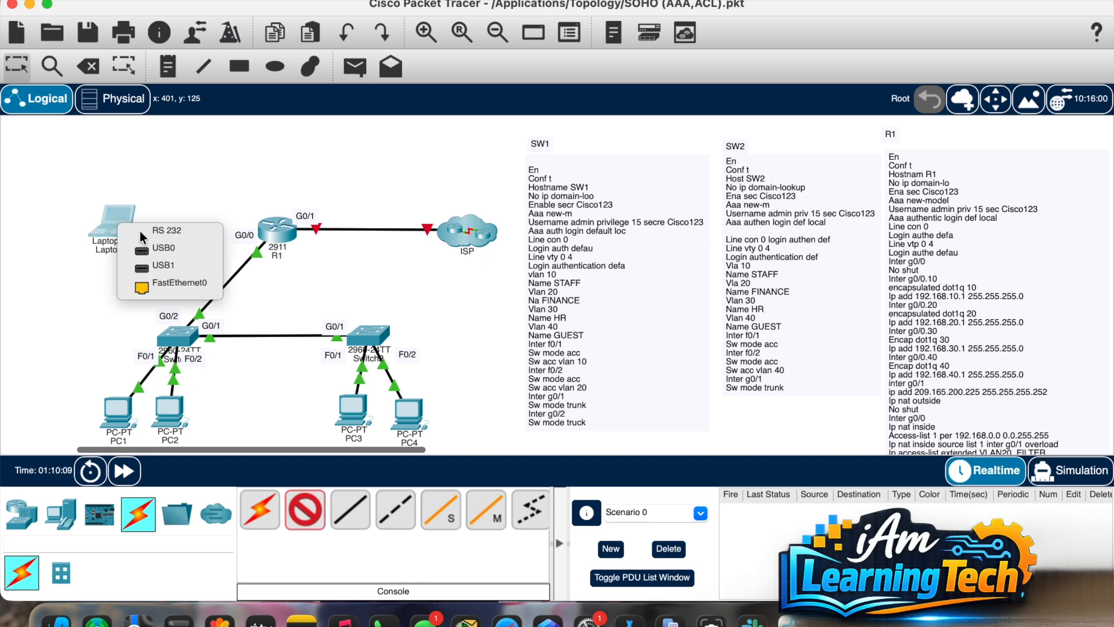
{"action": "left_click", "coordinate": [141, 232]}
{"action": "left_click", "coordinate": [276, 231]}
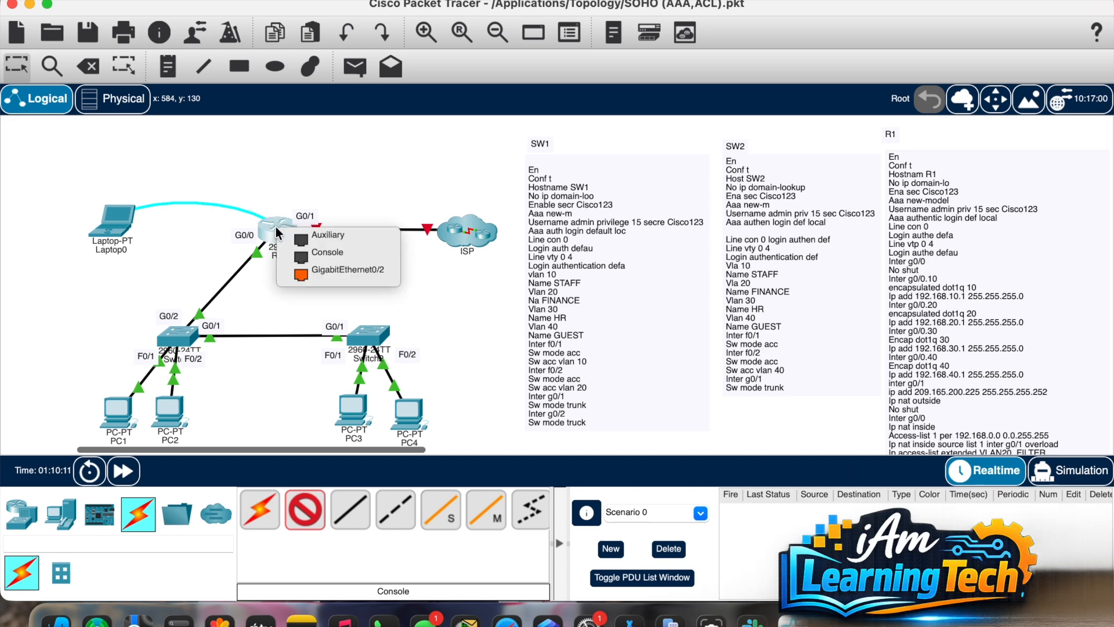
{"action": "left_click", "coordinate": [308, 253]}
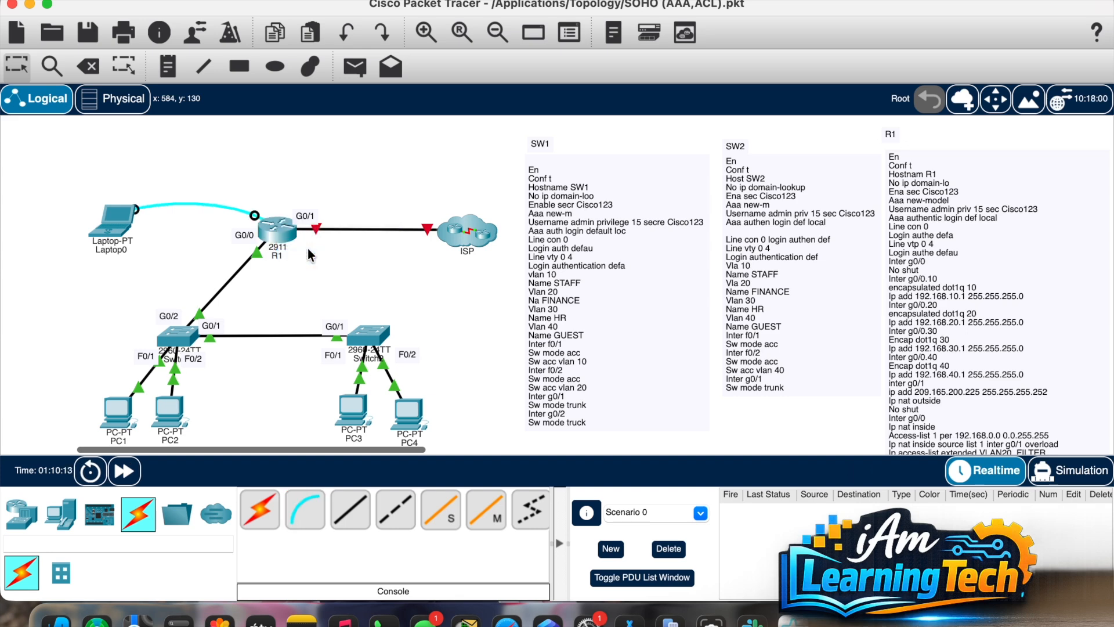
{"action": "left_click", "coordinate": [119, 225]}
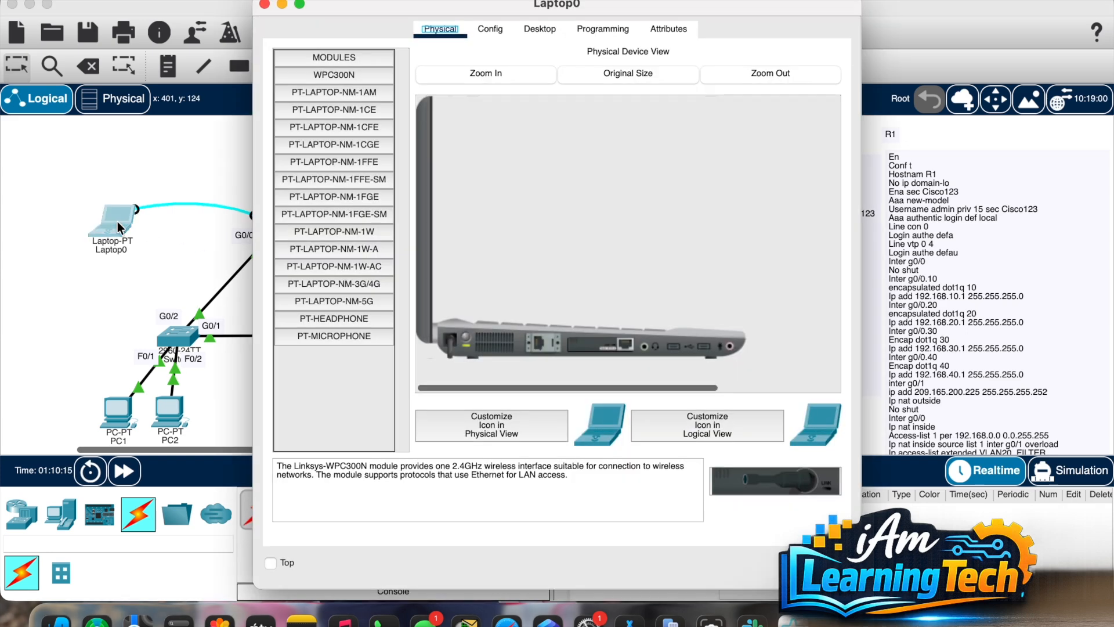
Step: Open Laptop0's Terminal and connect at 9600 baud, 8 data bits, no parity, 1 stop bit
{"action": "left_click", "coordinate": [490, 32]}
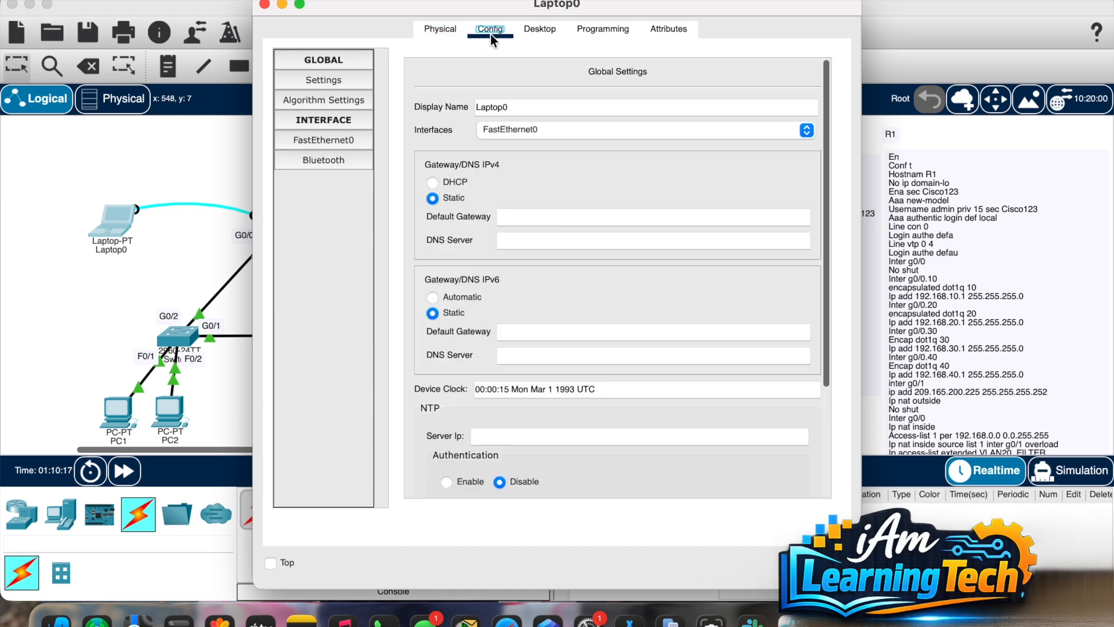
{"action": "left_click", "coordinate": [541, 29]}
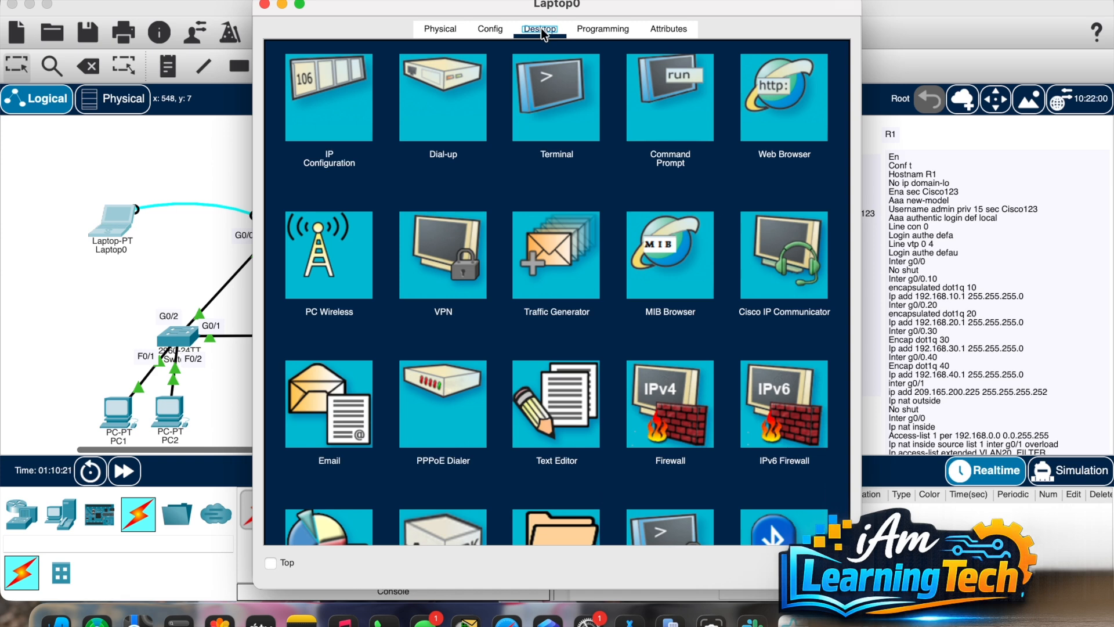
{"action": "left_click", "coordinate": [548, 86]}
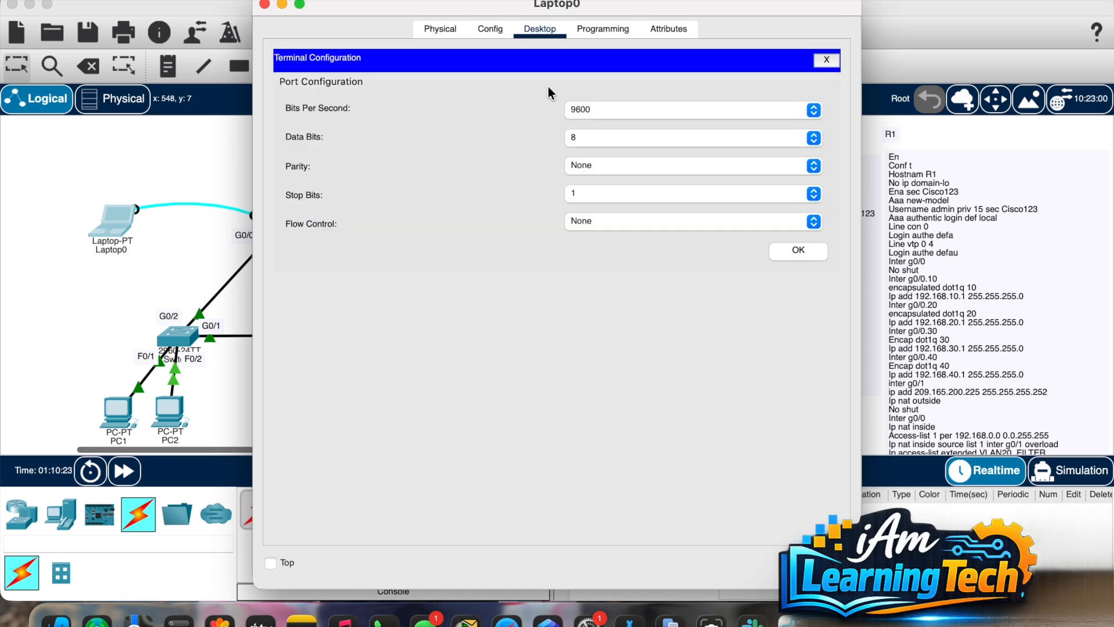
{"action": "left_click", "coordinate": [780, 255]}
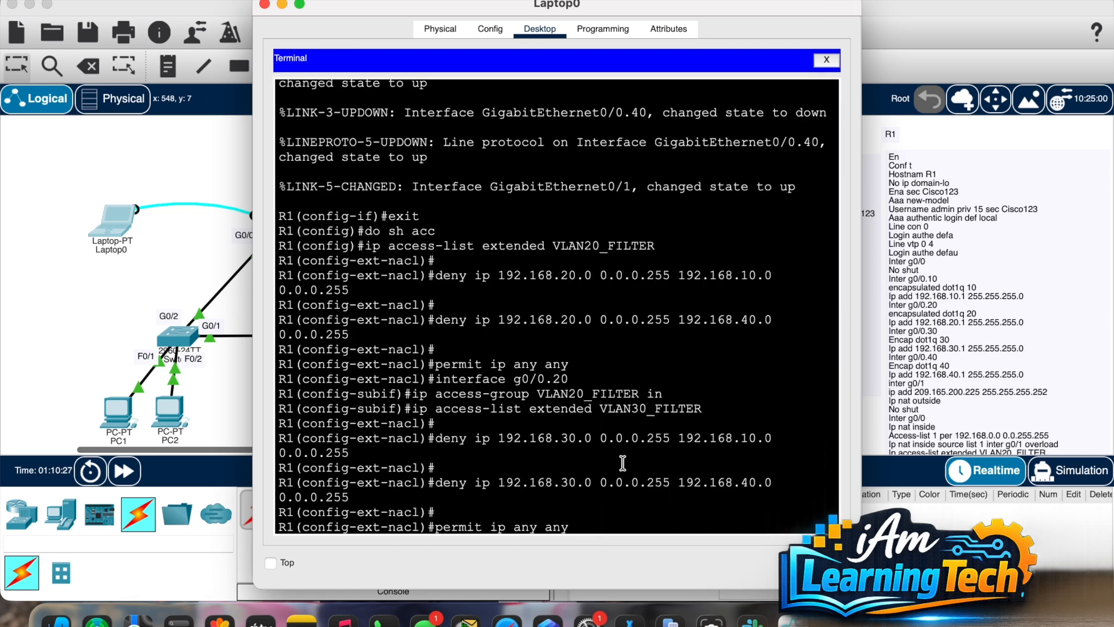
Step: Exit R1's global configuration mode and end its console session from Laptop0's terminal
{"action": "scroll", "coordinate": [597, 511], "scroll_direction": "down", "scroll_amount": 10}
{"action": "key", "text": "Return"}
{"action": "key", "text": "Return"}
{"action": "key", "text": "Return"}
{"action": "key", "text": "Return"}
{"action": "key", "text": "Return"}
{"action": "key", "text": "Return"}
{"action": "key", "text": "Return"}
{"action": "key", "text": "Return"}
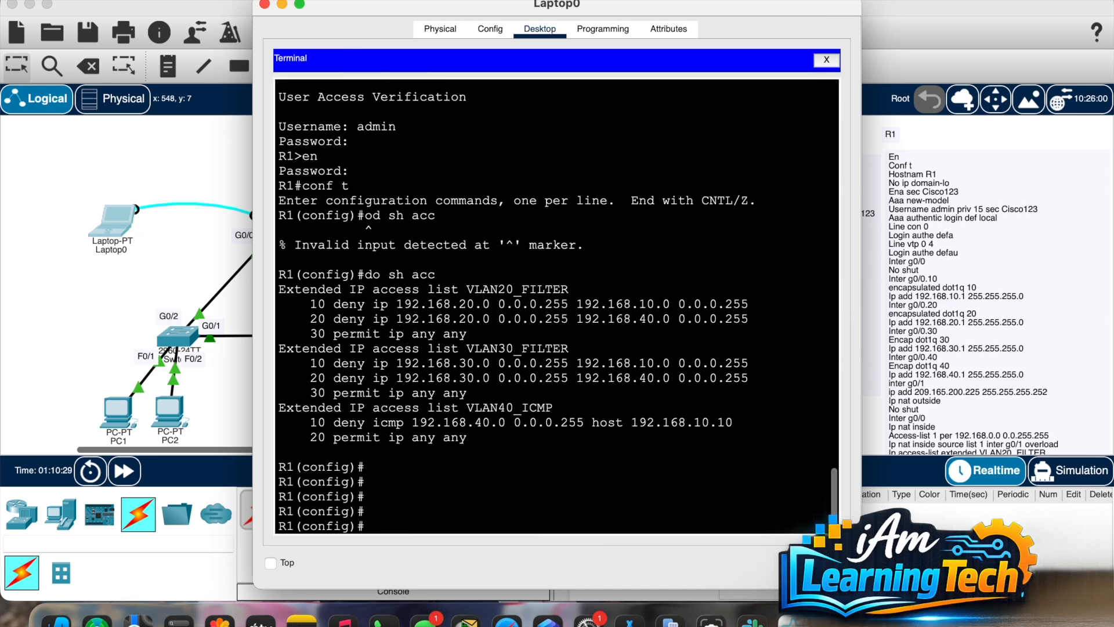
{"action": "type", "text": "exit"}
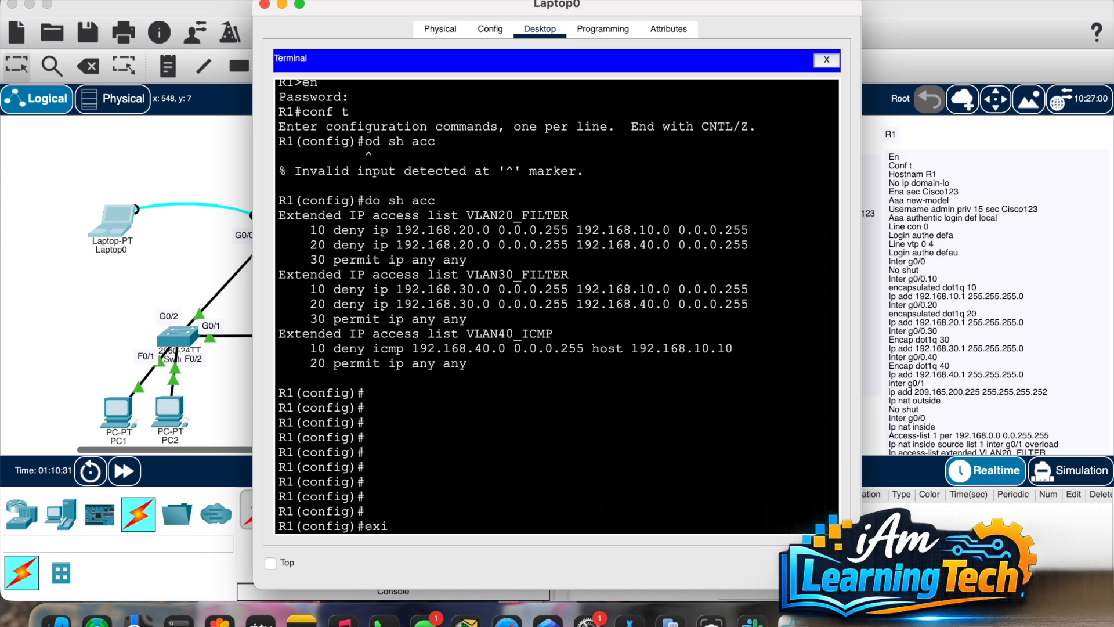
{"action": "key", "text": "Return"}
{"action": "type", "text": "exit"}
{"action": "key", "text": "Return"}
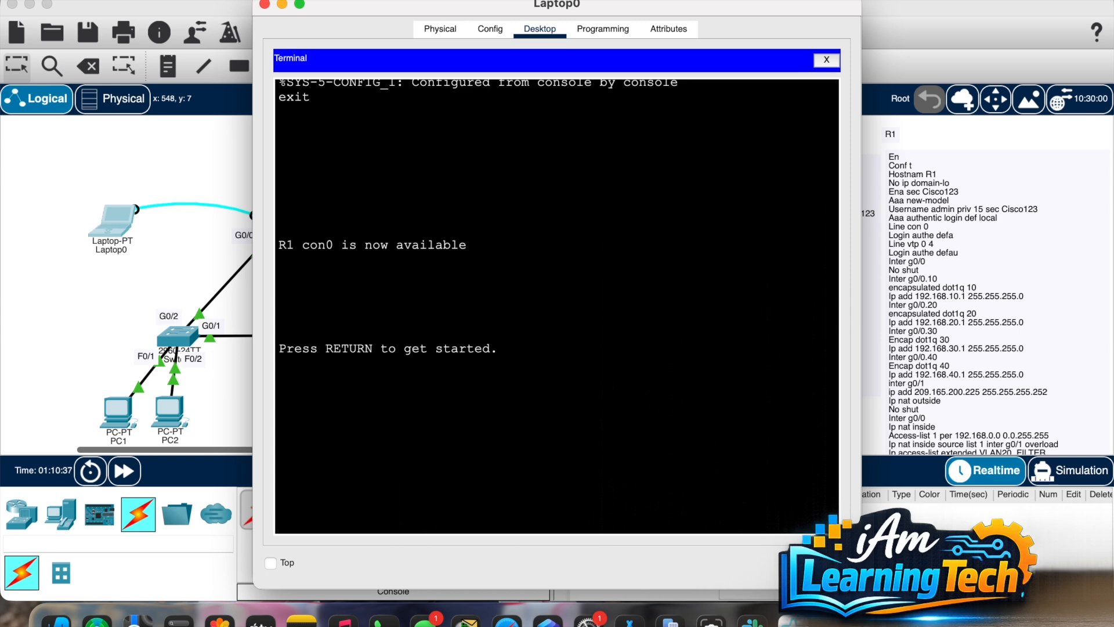
Step: Log in to R1's console with the username and password and enable privileged mode
{"action": "key", "text": "Return"}
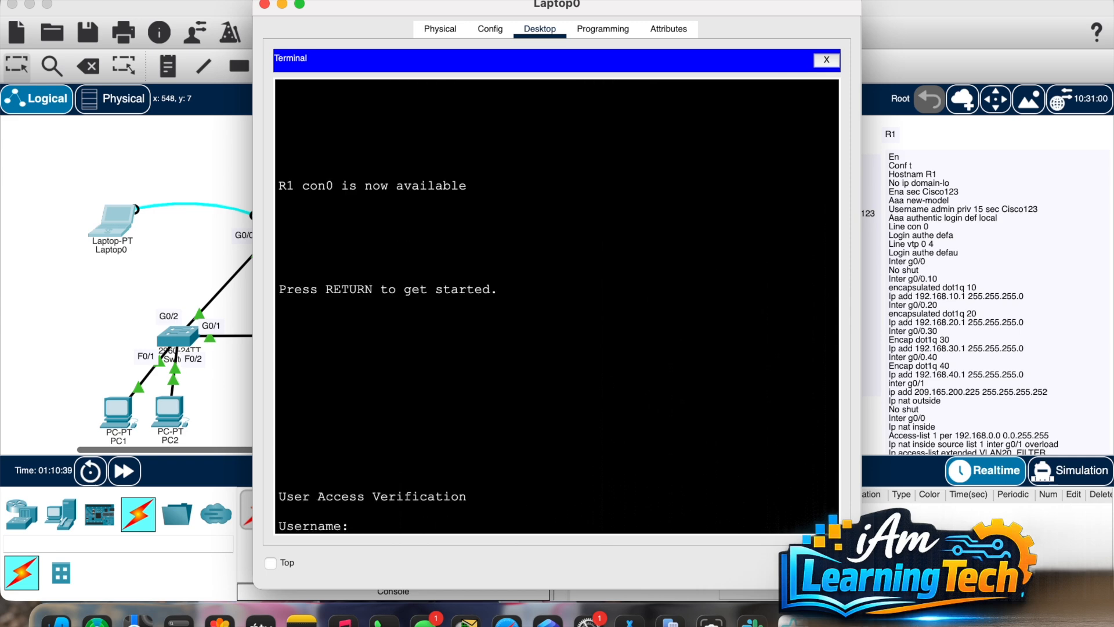
{"action": "type", "text": "admin"}
{"action": "key", "text": "Return"}
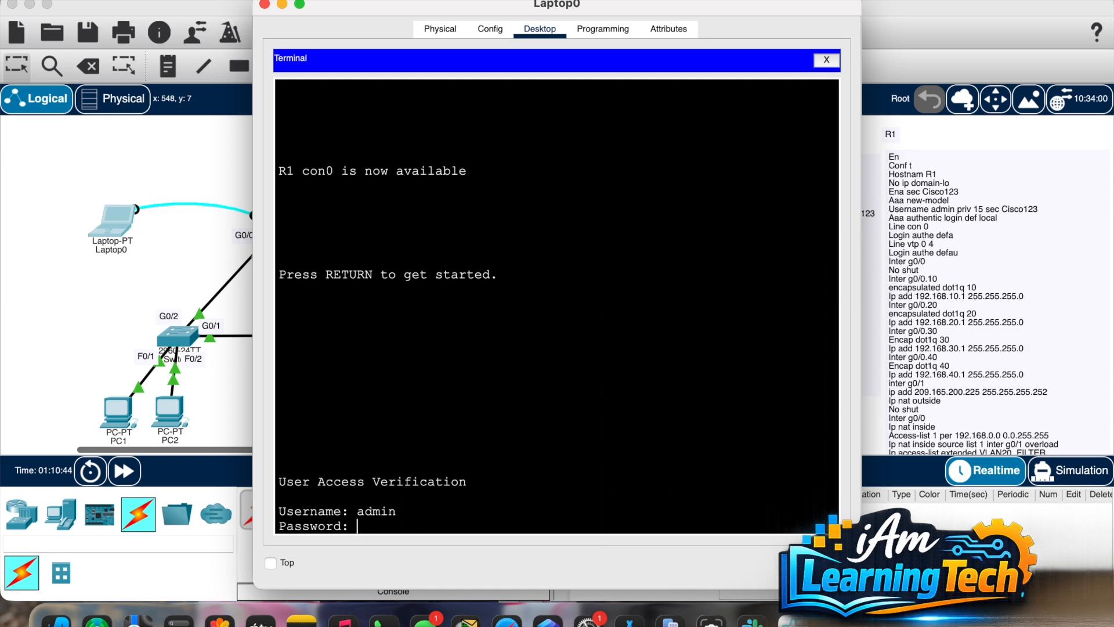
{"action": "key", "text": "Return"}
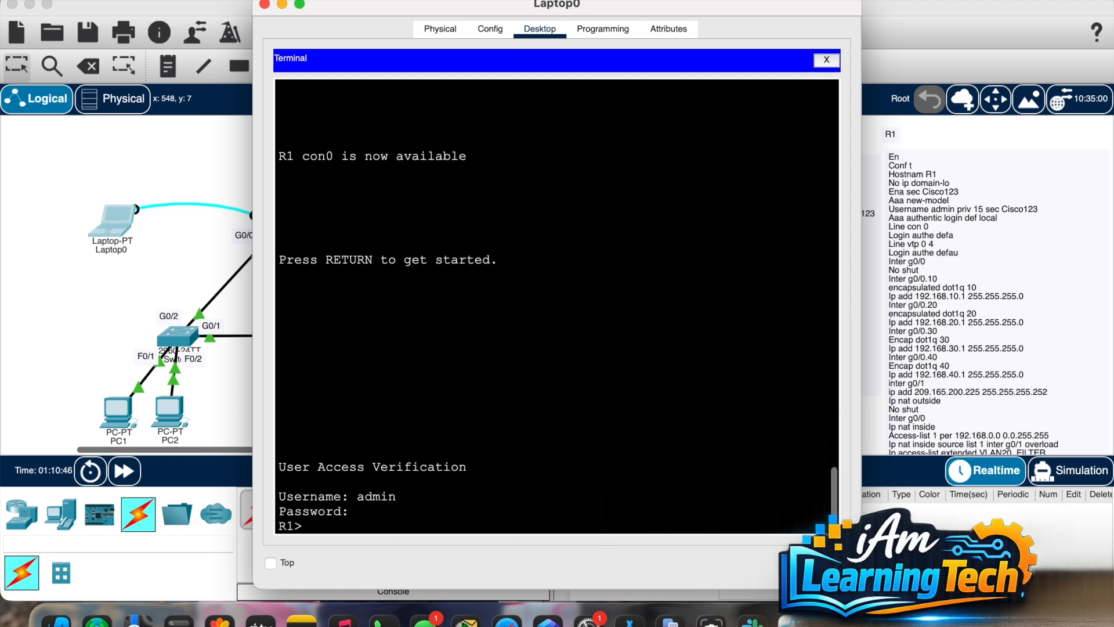
{"action": "type", "text": "en"}
{"action": "key", "text": "Return"}
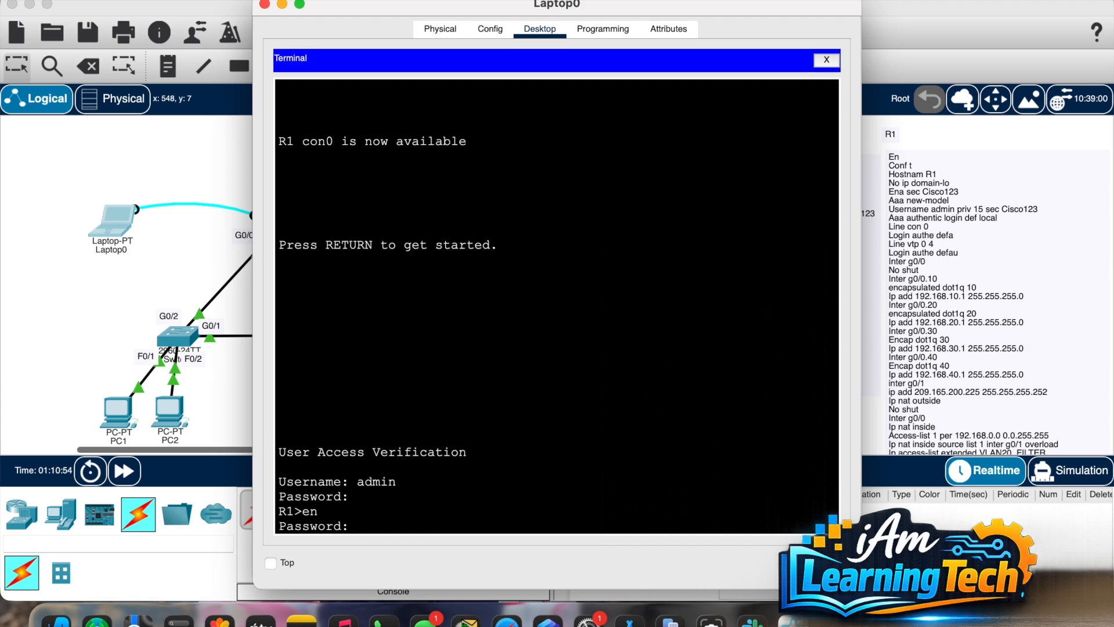
{"action": "key", "text": "Return"}
Step: Enter global configuration with 'conf t' and list the access lists with 'do sh acc'
{"action": "type", "text": "conf "}
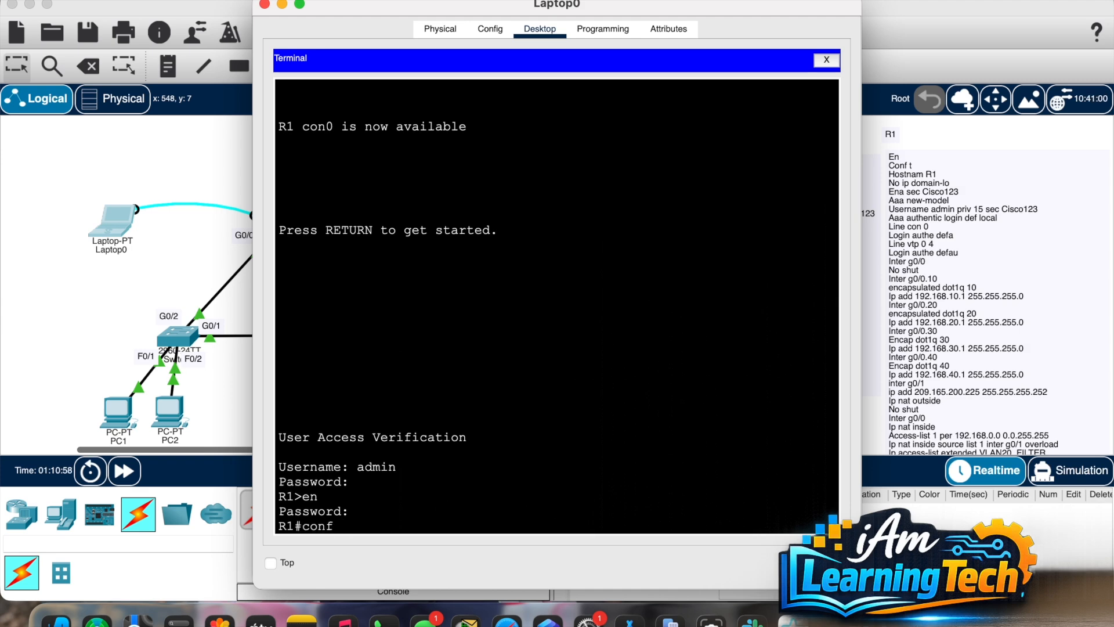
{"action": "type", "text": "t"}
{"action": "key", "text": "Return"}
{"action": "type", "text": "dfo"}
{"action": "key", "text": "BackSpace"}
{"action": "key", "text": "BackSpace"}
{"action": "key", "text": "BackSpace"}
{"action": "key", "text": "BackSpace"}
{"action": "type", "text": "do "}
{"action": "type", "text": "hs"}
{"action": "key", "text": "BackSpace"}
{"action": "key", "text": "BackSpace"}
{"action": "key", "text": "BackSpace"}
{"action": "type", "text": "sh acc"}
{"action": "key", "text": "Return"}
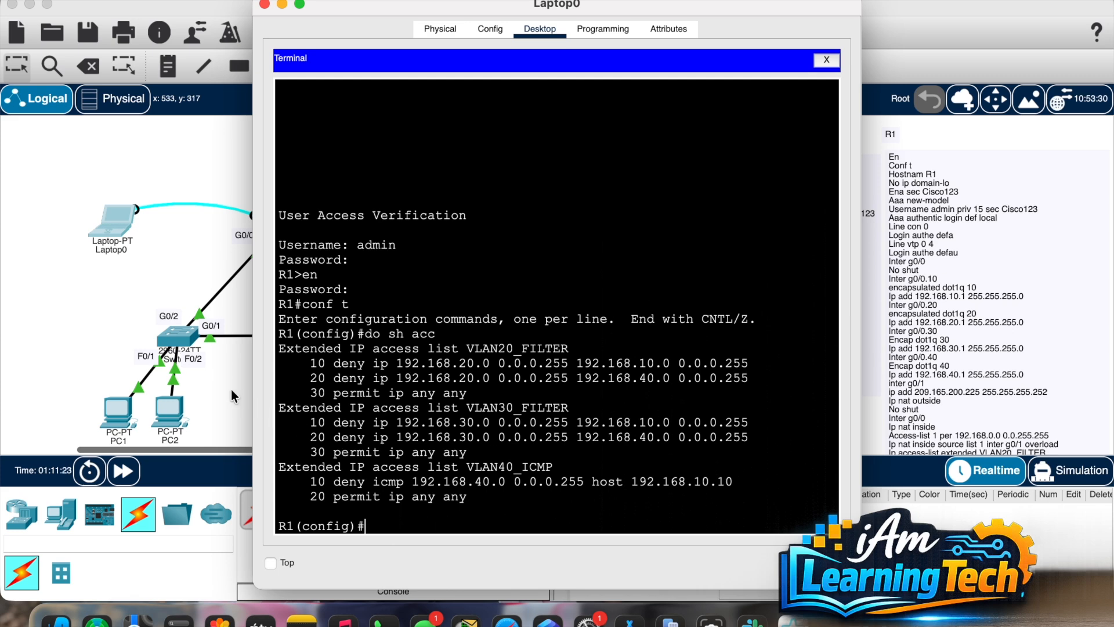
Step: Check the IP configuration of PC1 and PC4, whose gateway is 192.168.40.1
{"action": "left_click", "coordinate": [123, 416]}
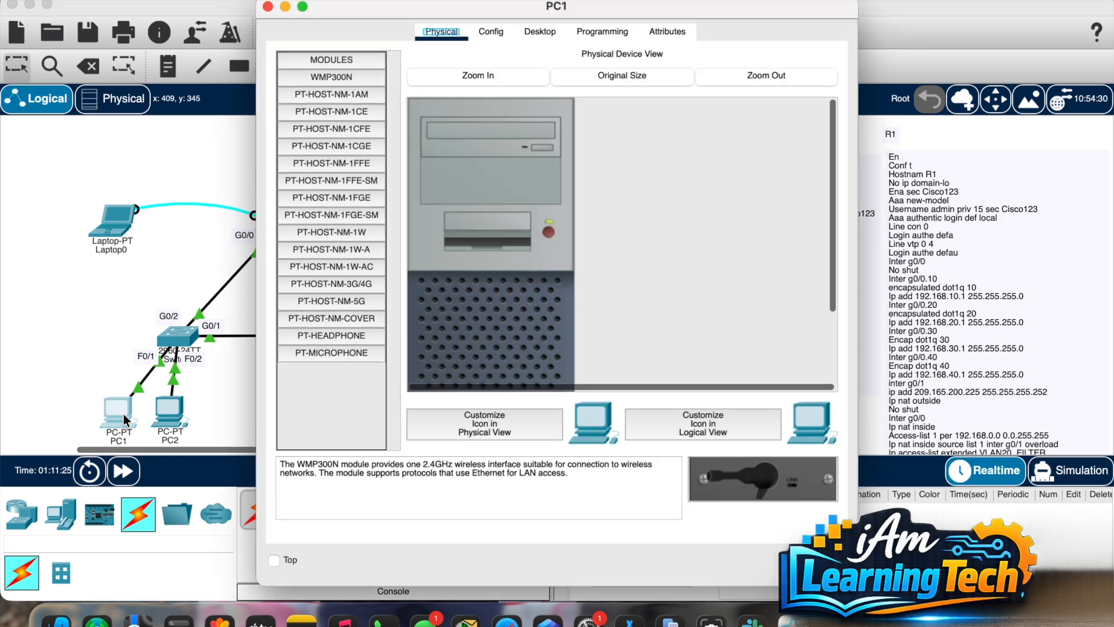
{"action": "left_click", "coordinate": [491, 32]}
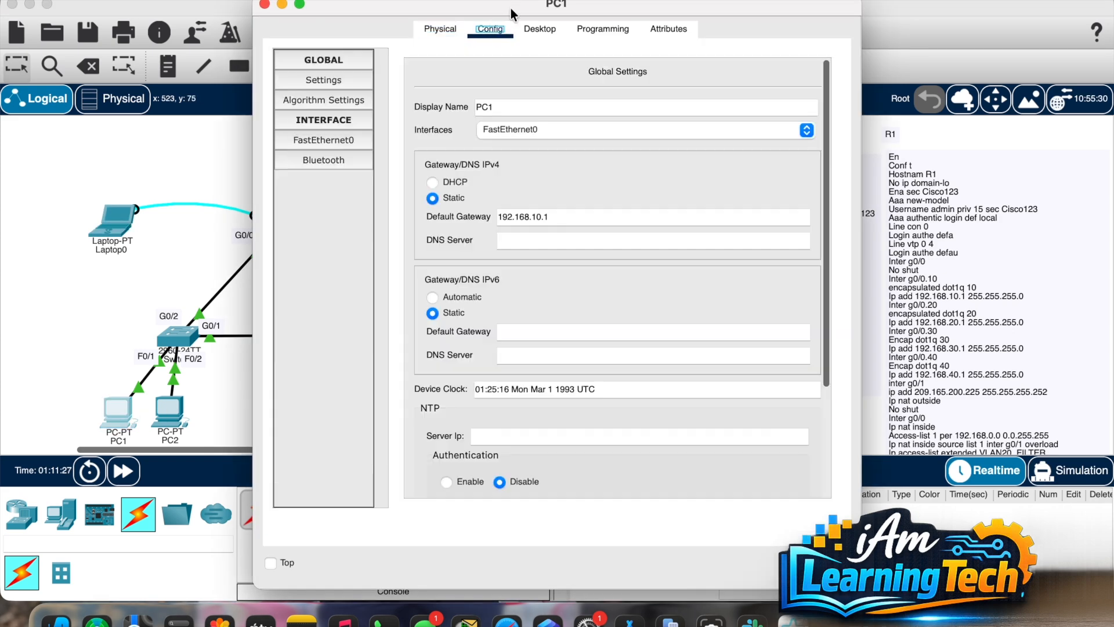
{"action": "left_click_drag", "start_coordinate": [512, 13], "coordinate": [235, 30]}
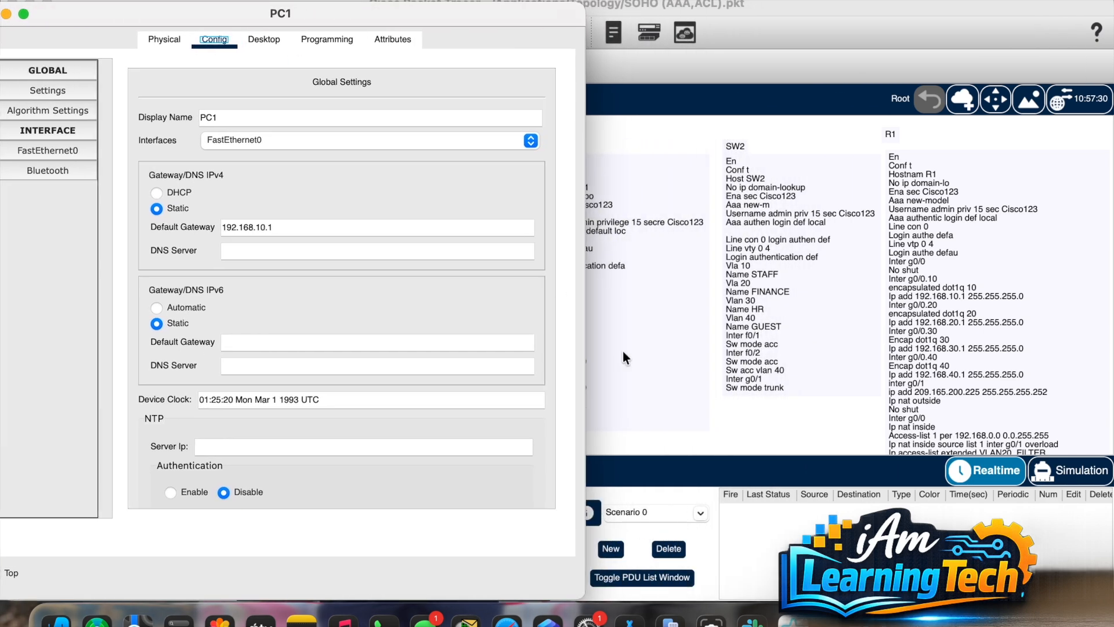
{"action": "left_click", "coordinate": [746, 436]}
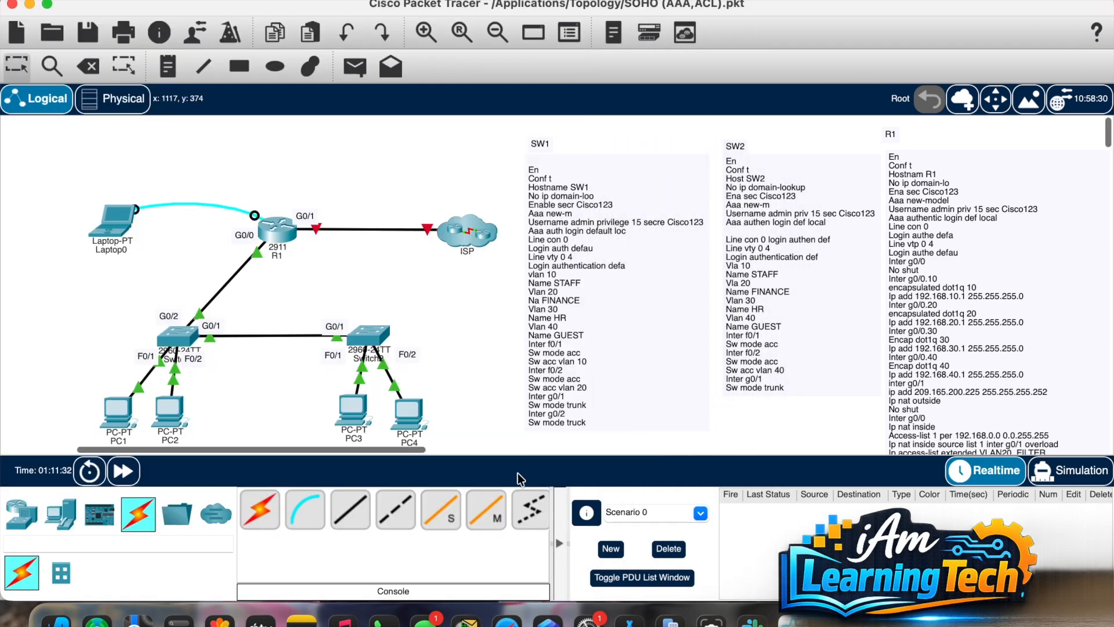
{"action": "left_click", "coordinate": [406, 409]}
{"action": "left_click", "coordinate": [508, 30]}
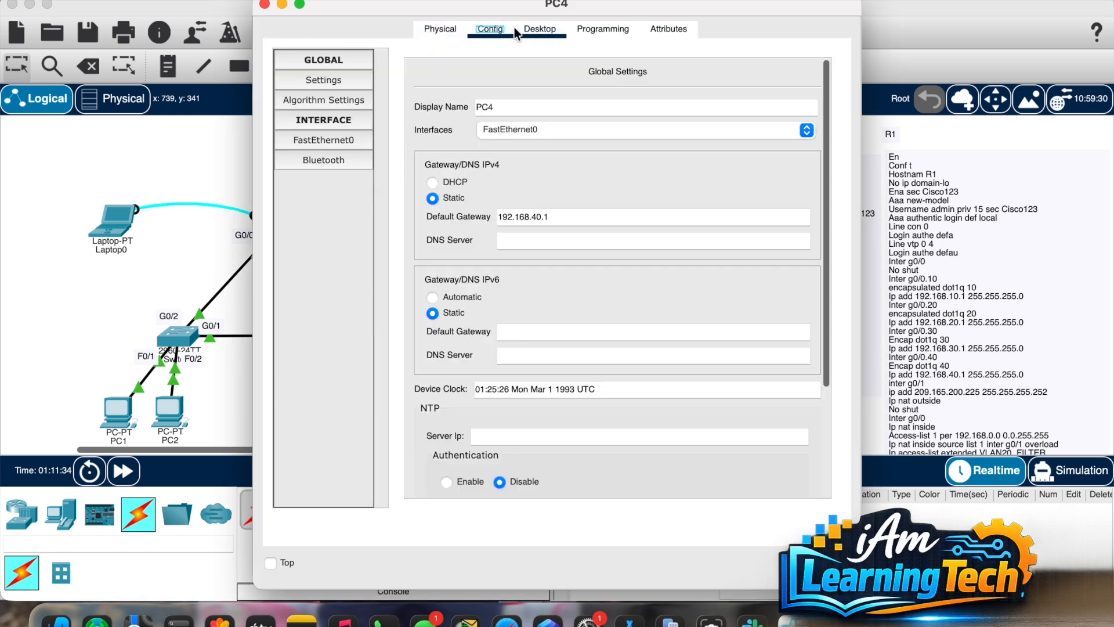
{"action": "left_click_drag", "start_coordinate": [603, 9], "coordinate": [881, 9]}
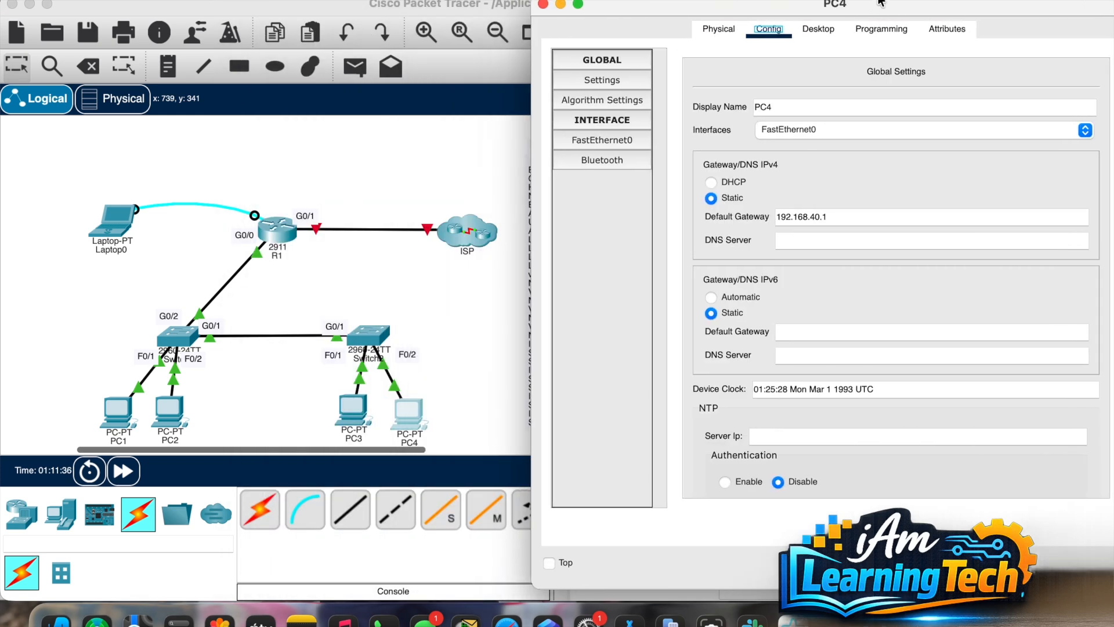
{"action": "left_click", "coordinate": [119, 405]}
{"action": "left_click", "coordinate": [119, 404]}
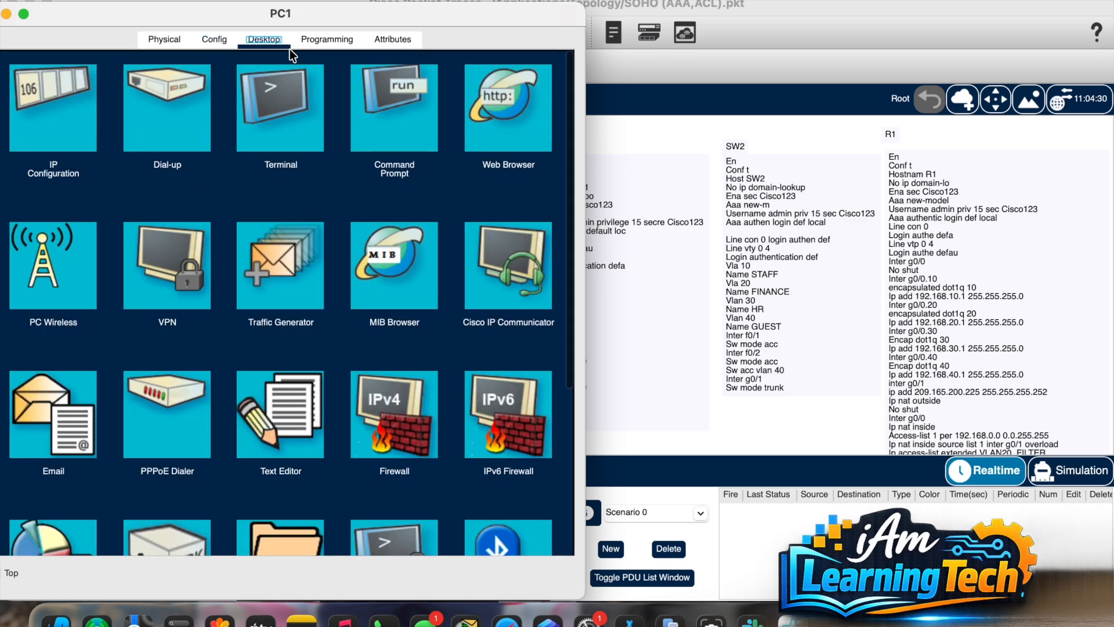
Step: Ping 192.168.40.1 from PC1's command prompt
{"action": "left_click", "coordinate": [382, 131]}
{"action": "type", "text": "pi"}
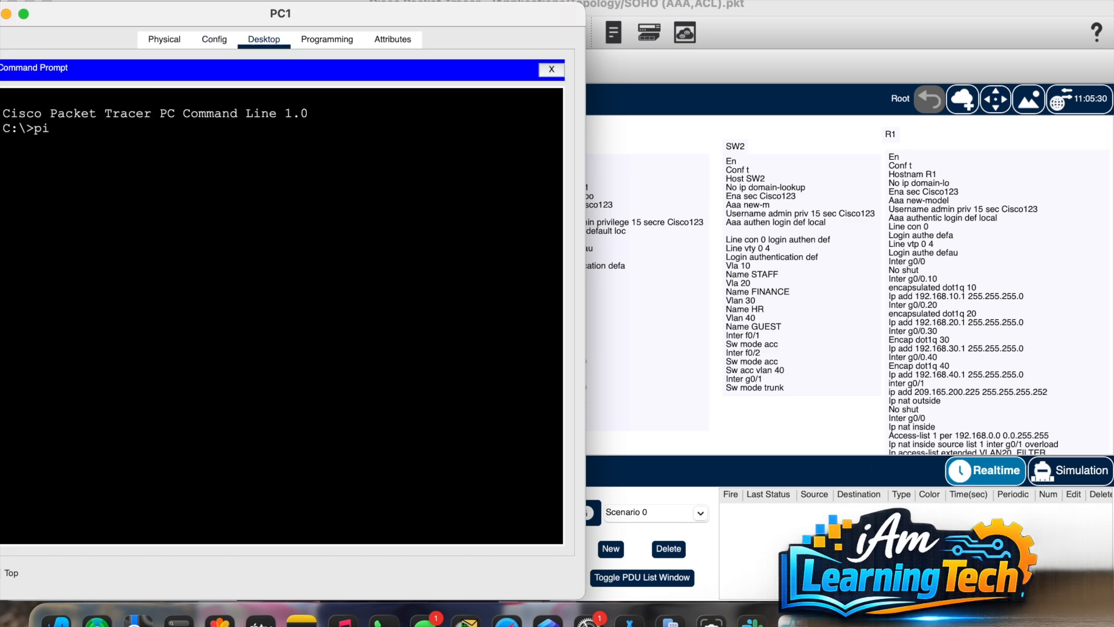
{"action": "type", "text": "ng 192.168.40.1"}
{"action": "left_click", "coordinate": [669, 436]}
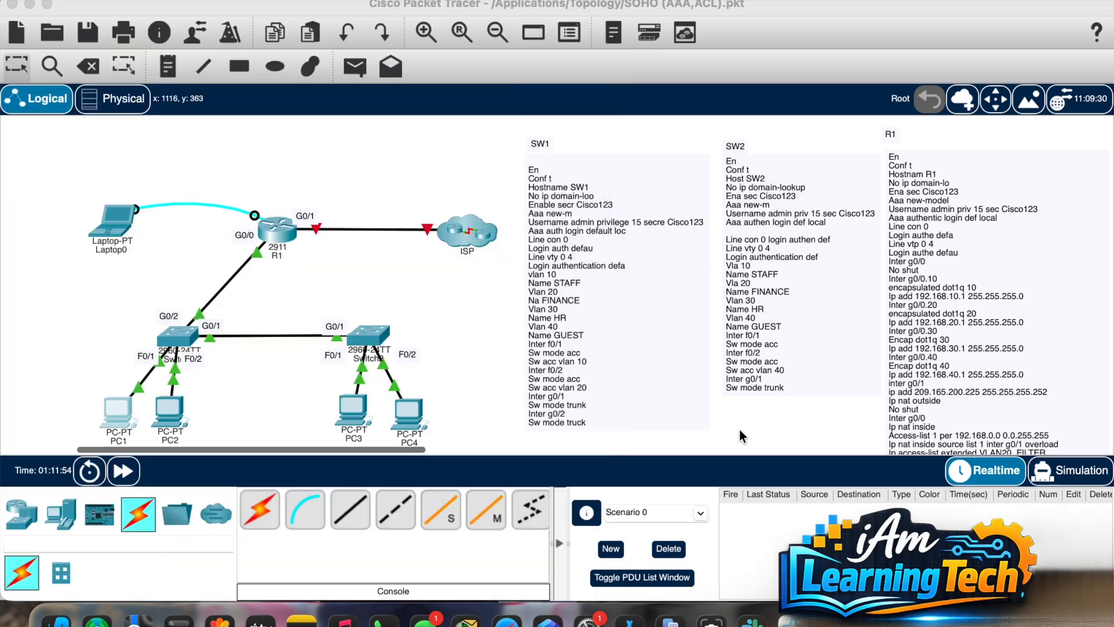
{"action": "left_click", "coordinate": [407, 417]}
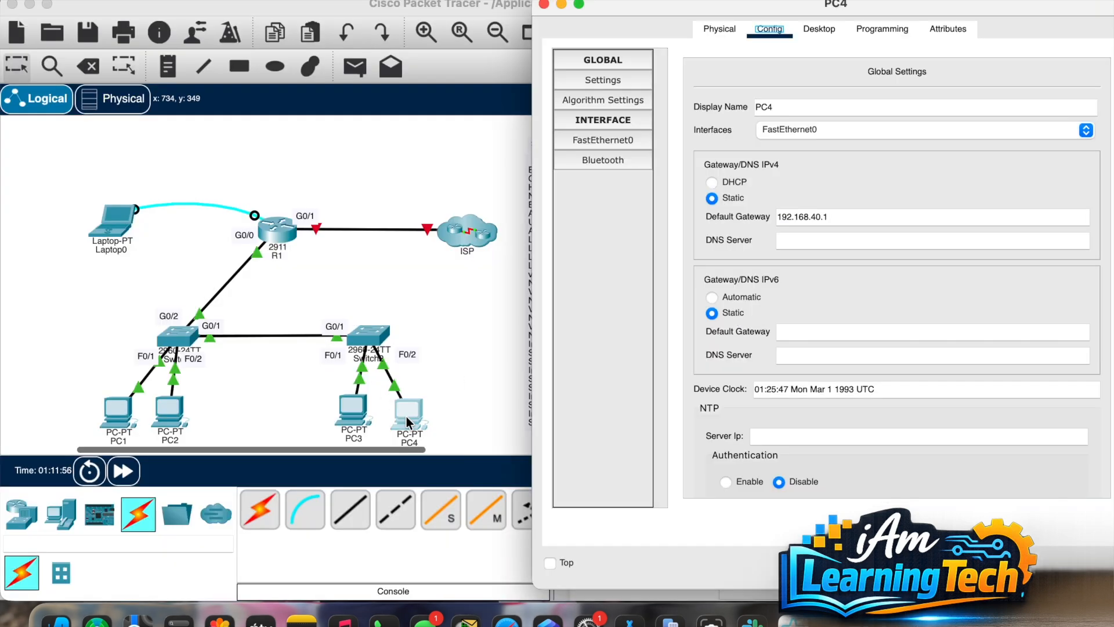
{"action": "left_click", "coordinate": [116, 414]}
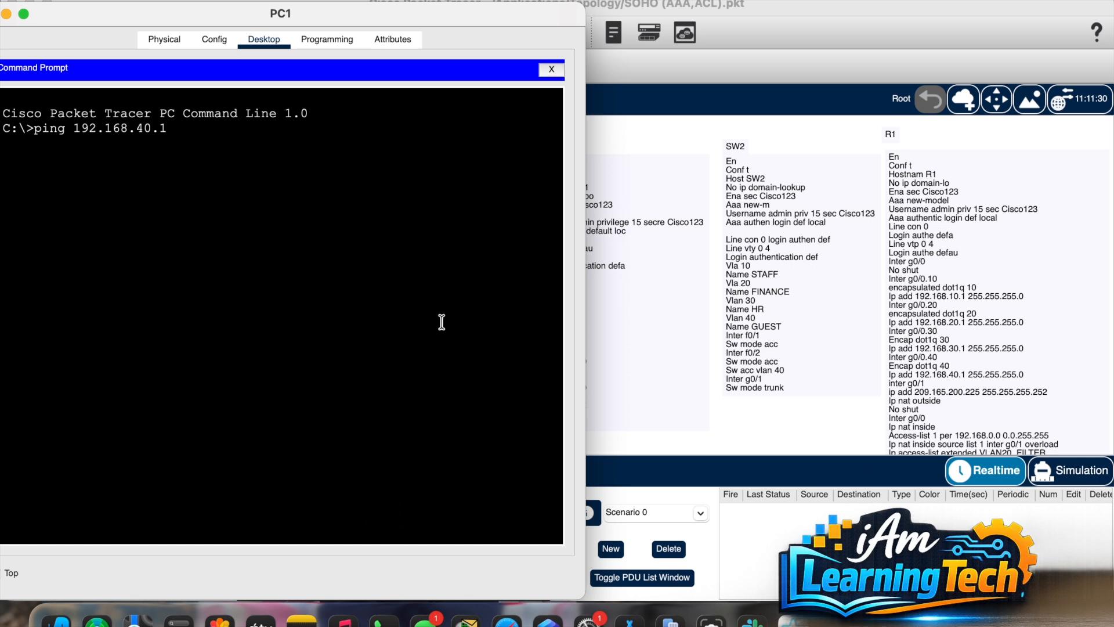
{"action": "key", "text": "Return"}
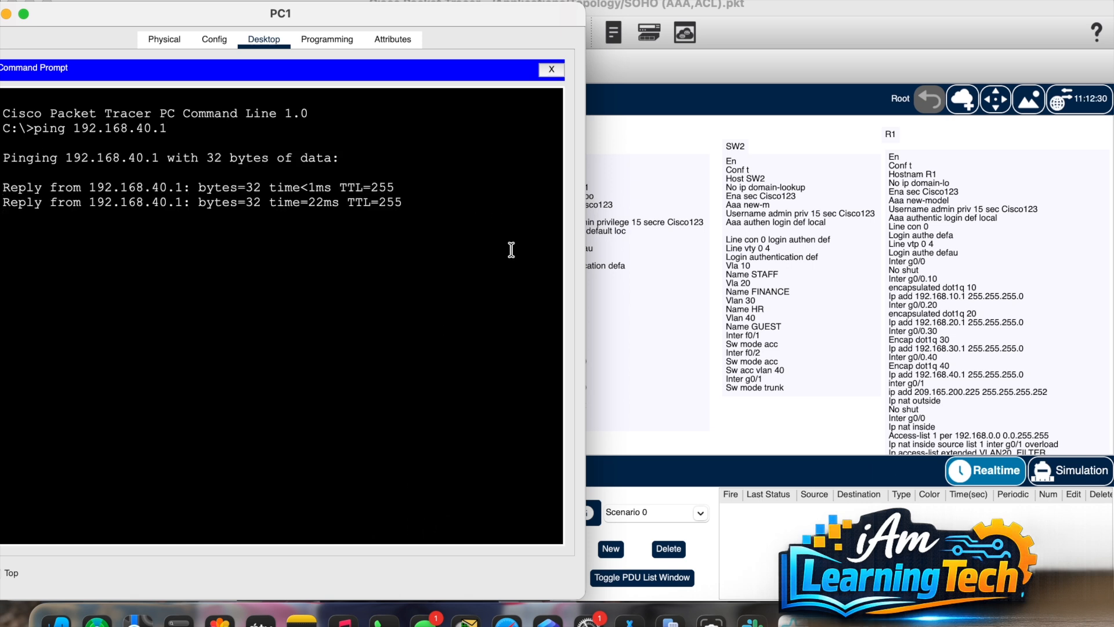
Step: Review PC1's gateway configuration and reopen PC4's settings window
{"action": "left_click", "coordinate": [216, 42]}
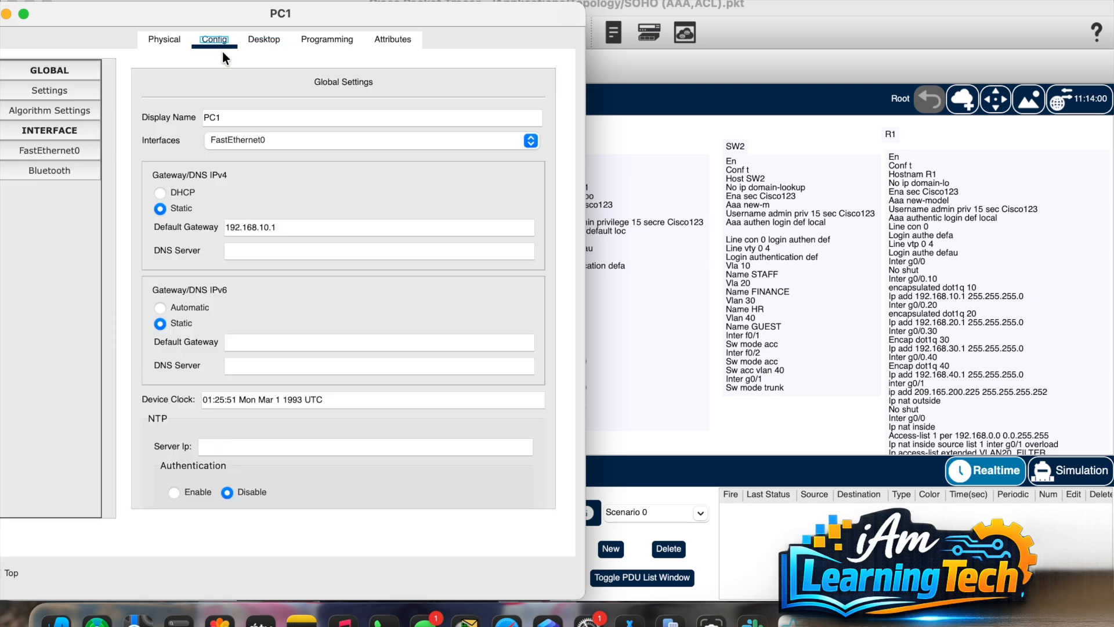
{"action": "left_click", "coordinate": [666, 420]}
{"action": "left_click", "coordinate": [402, 402]}
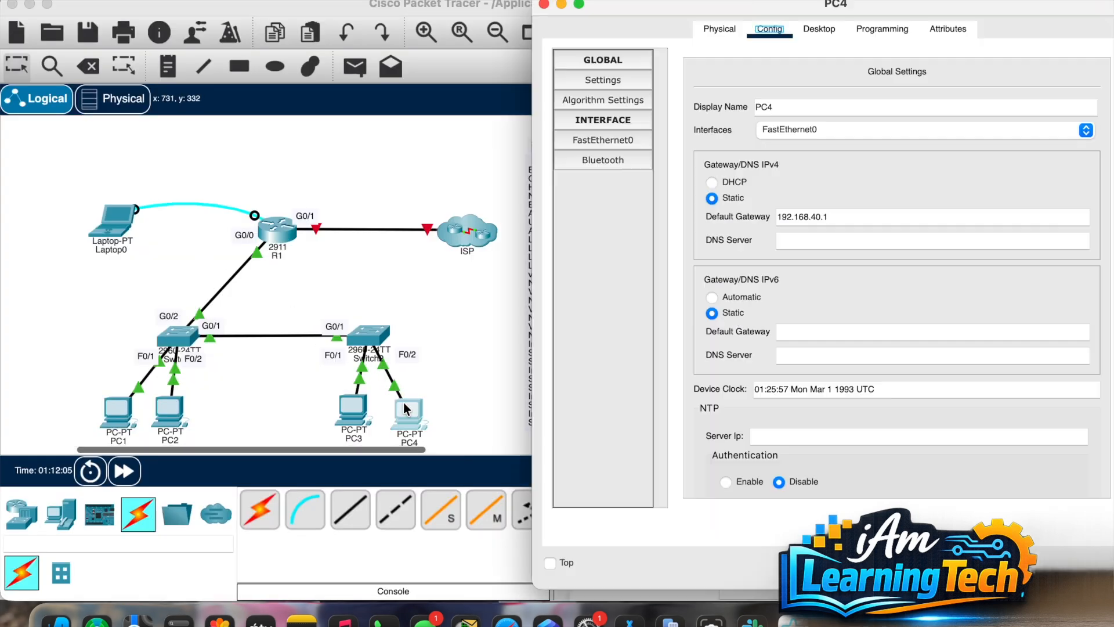
Step: Ping 192.168.10.1 from PC4's command prompt and repeat the ping twice more
{"action": "left_click", "coordinate": [829, 32]}
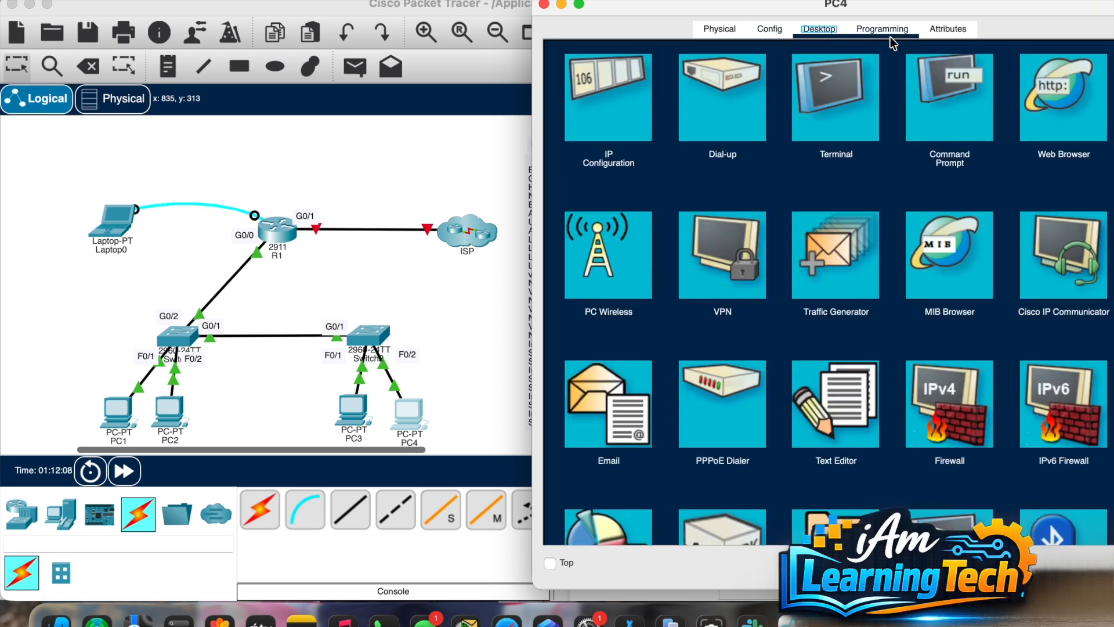
{"action": "left_click", "coordinate": [924, 113]}
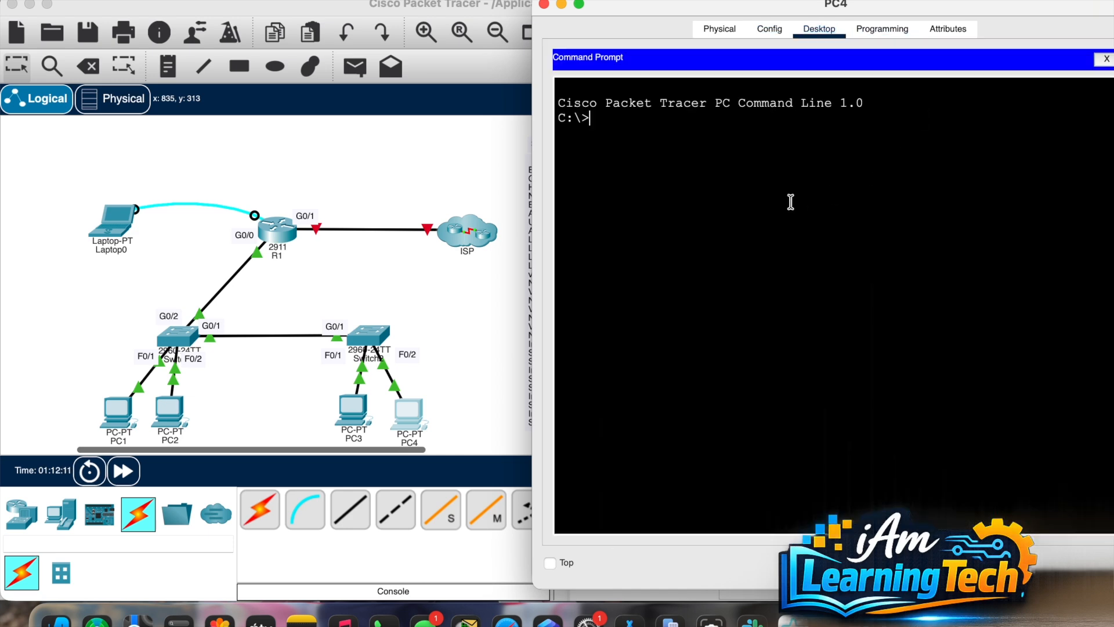
{"action": "type", "text": "ping 192.1"}
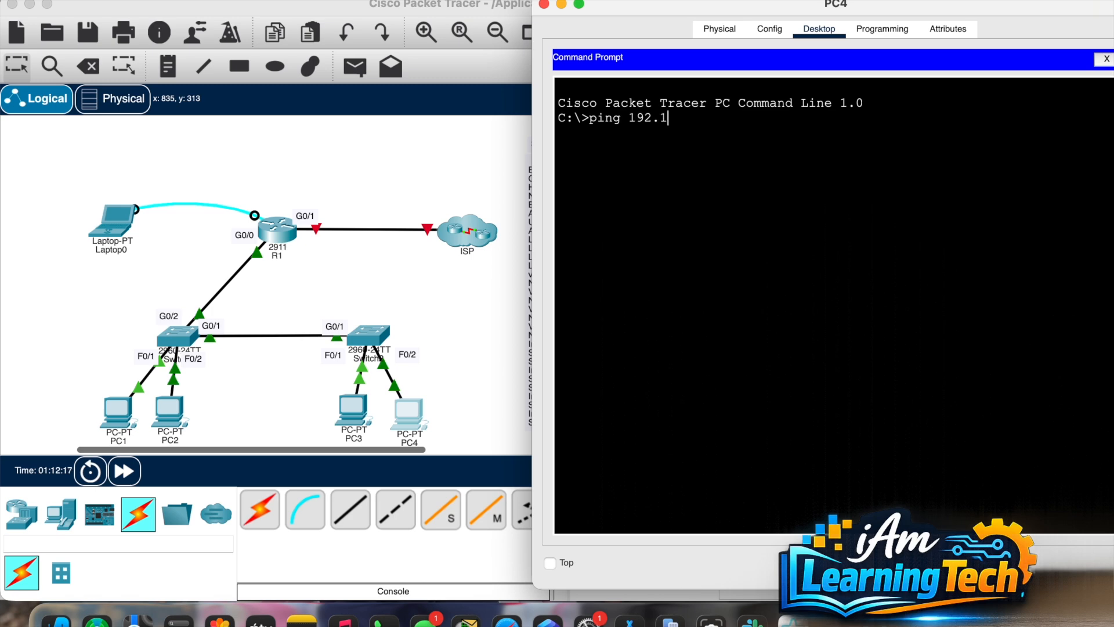
{"action": "type", "text": "68."}
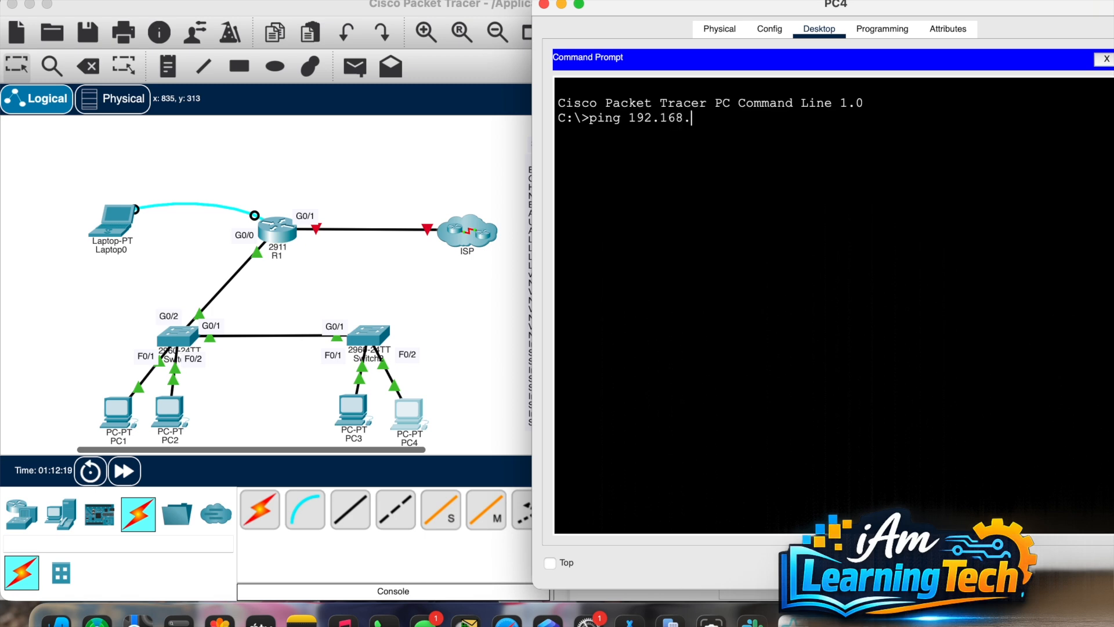
{"action": "type", "text": "10.1"}
{"action": "key", "text": "Return"}
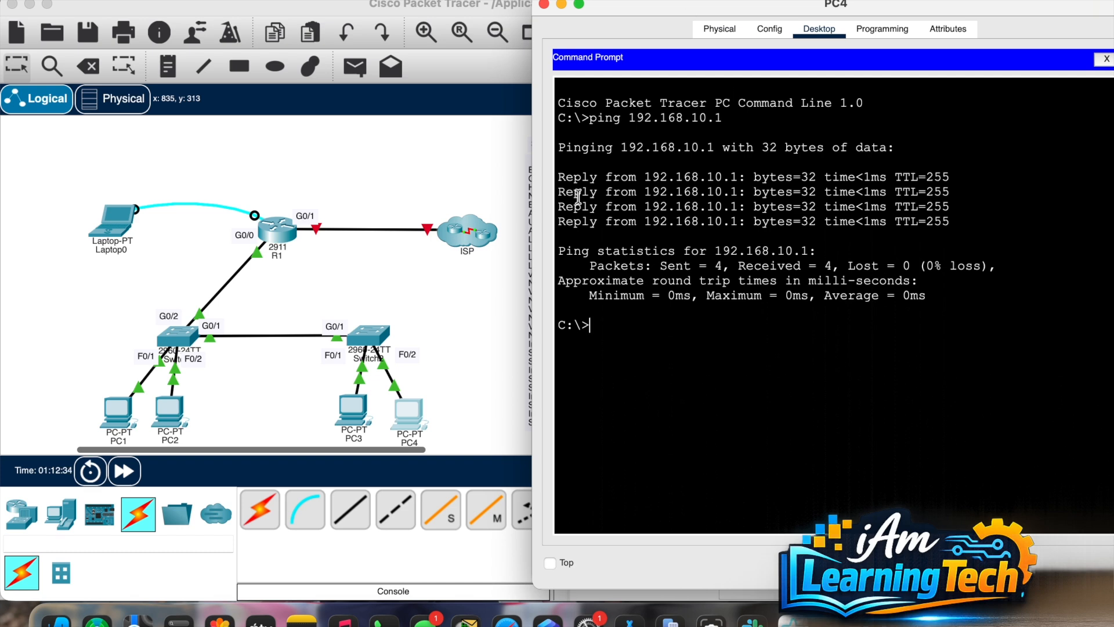
{"action": "key", "text": "Up"}
{"action": "key", "text": "Return"}
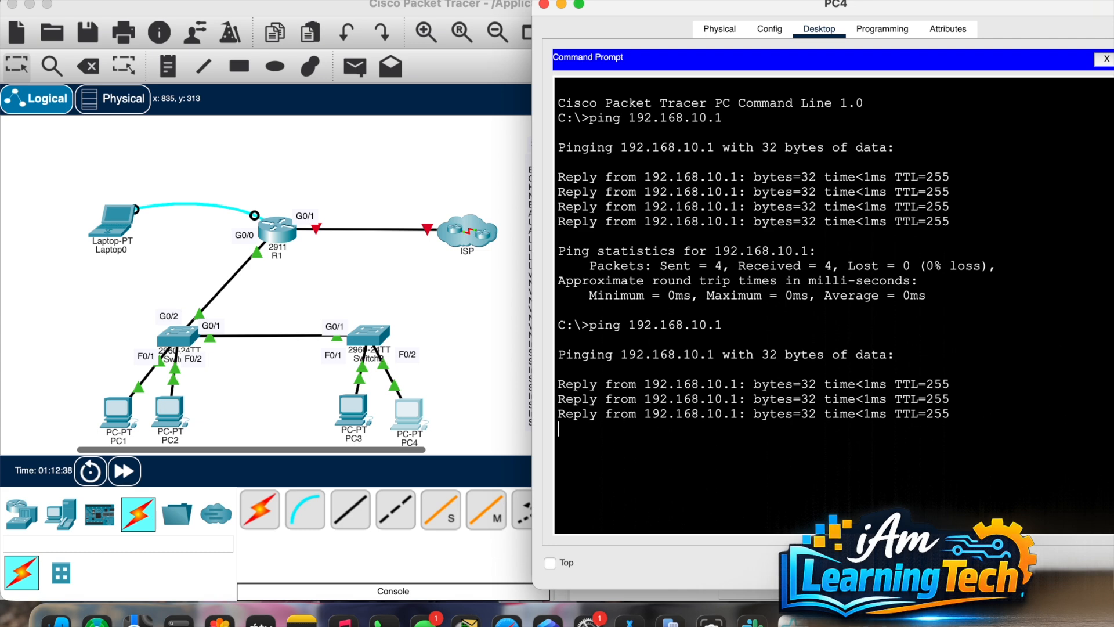
{"action": "key", "text": "Up"}
{"action": "key", "text": "Return"}
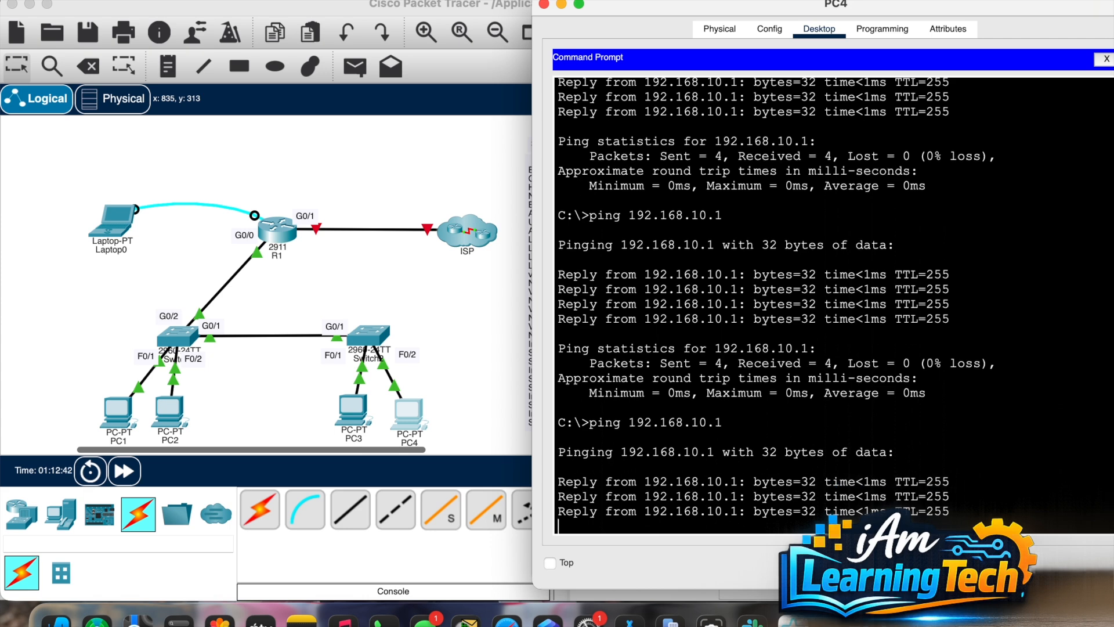
Step: Rerun 'do sh acc' on R1, showing 12 matches on VLAN40_ICMP's permit rule
{"action": "left_click", "coordinate": [269, 232]}
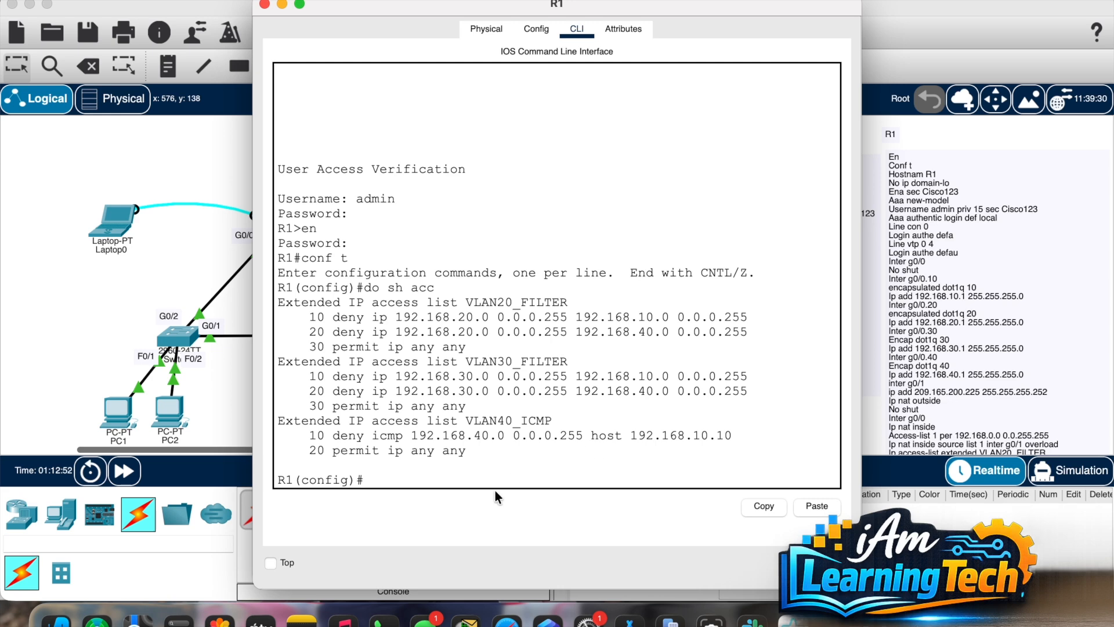
{"action": "key", "text": "Up"}
{"action": "key", "text": "Return"}
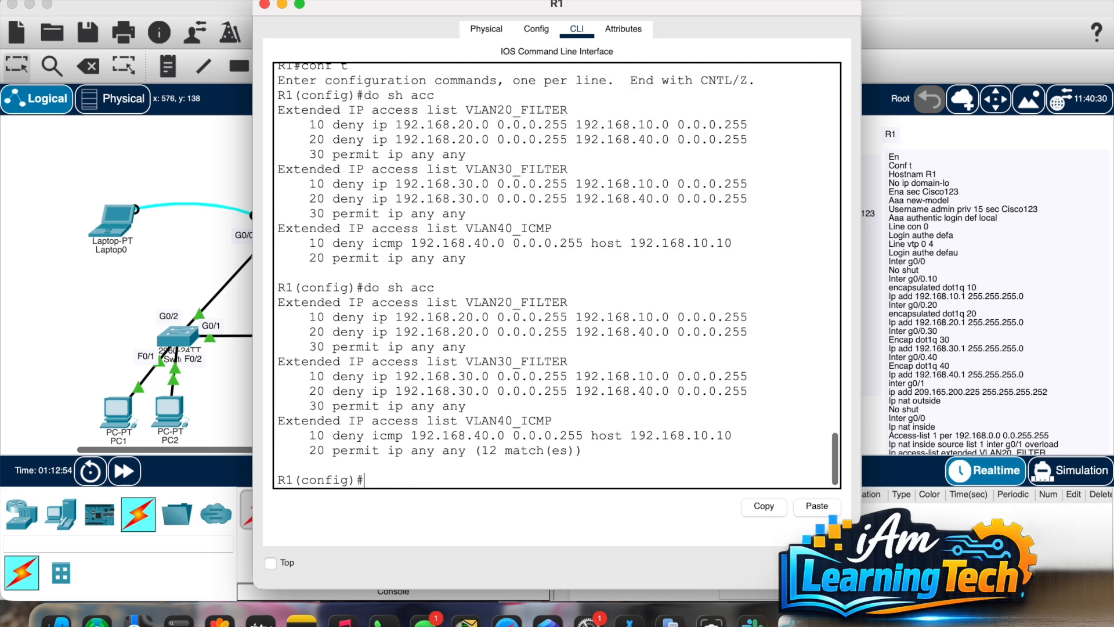